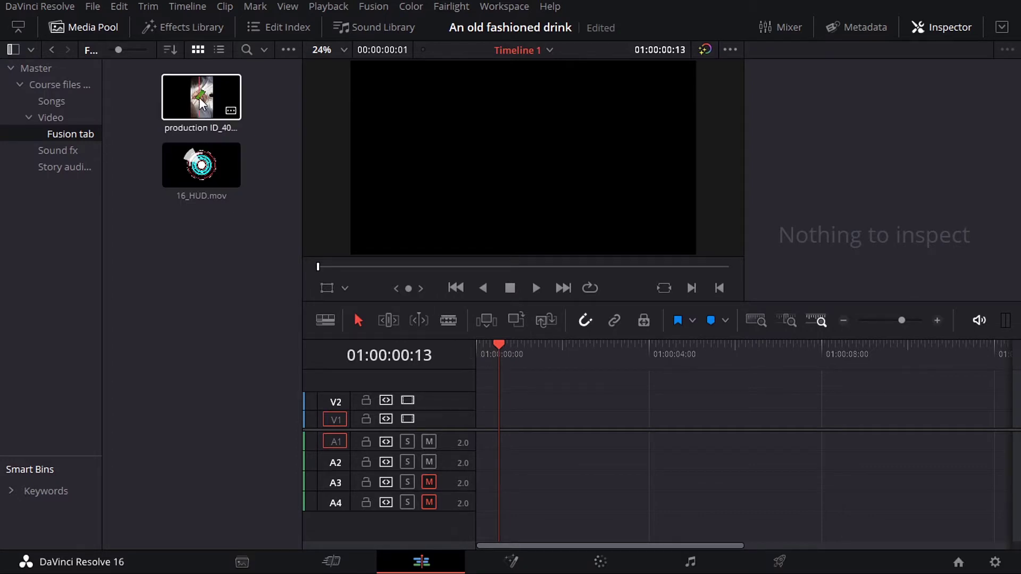
- Place production ID_4057257.mp4 on V1 of Timeline 1, then move it up to V2
click(234, 120)
drag(234, 120, 480, 412)
drag(496, 343, 512, 344)
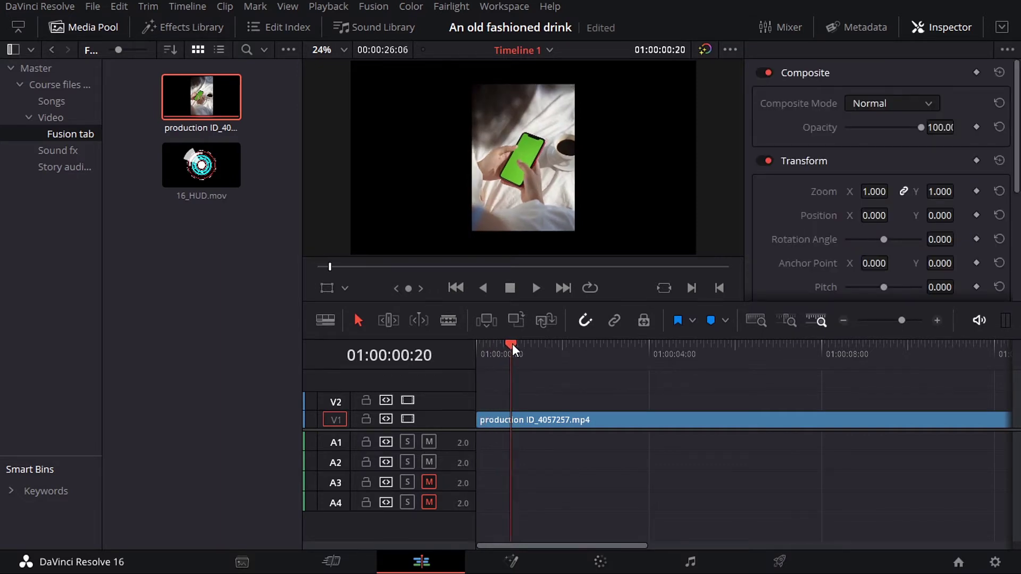
scroll(525, 153, up, 8)
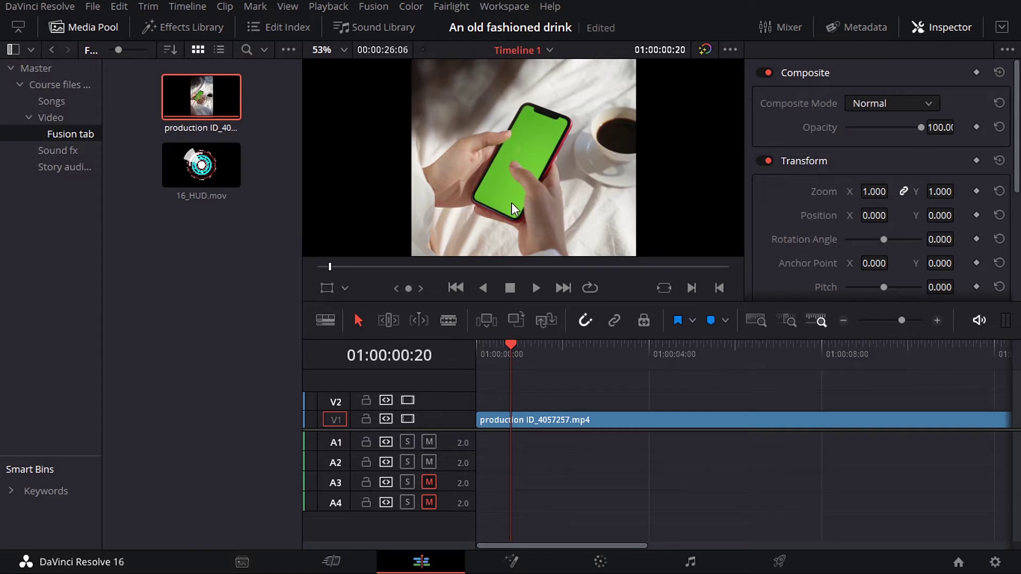
drag(562, 419, 562, 403)
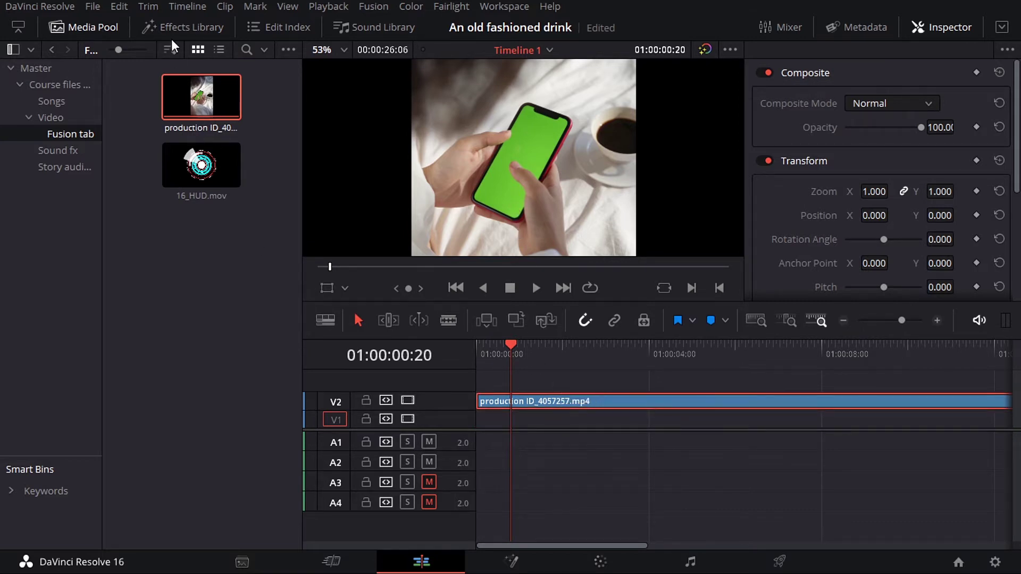
- Import the Cardi B - WAP music video into the Media Pool
click(92, 7)
mouse_move(192, 144)
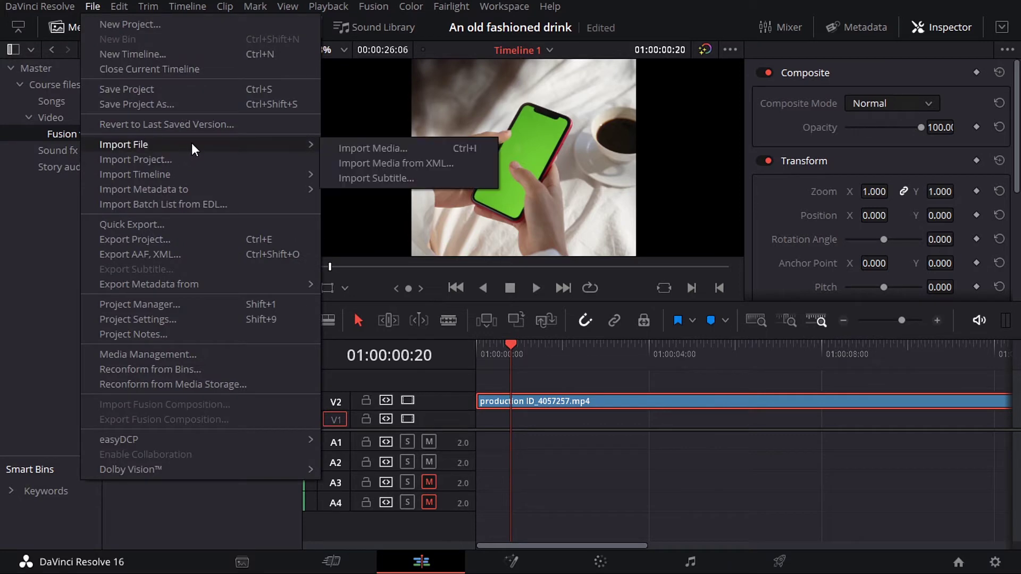
click(350, 148)
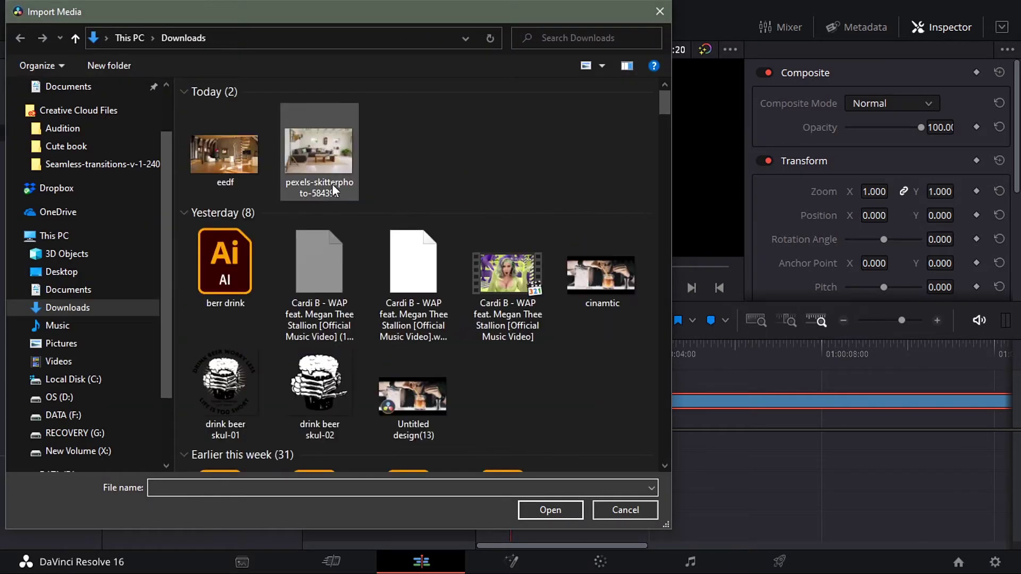
click(508, 281)
double_click(506, 277)
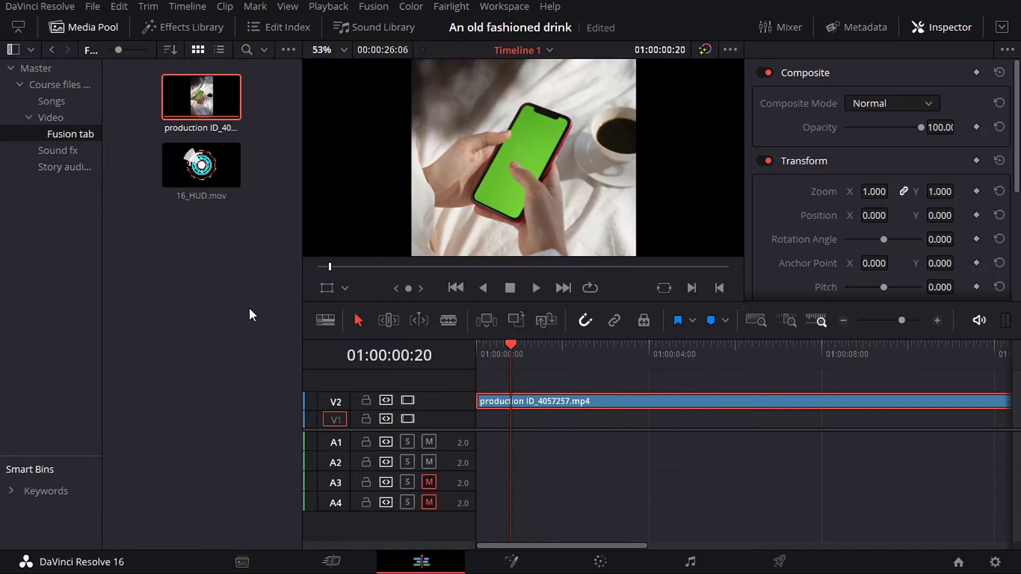
mouse_move(212, 178)
mouse_down()
mouse_move(525, 415)
mouse_move(410, 268)
mouse_move(291, 223)
mouse_move(224, 176)
mouse_up()
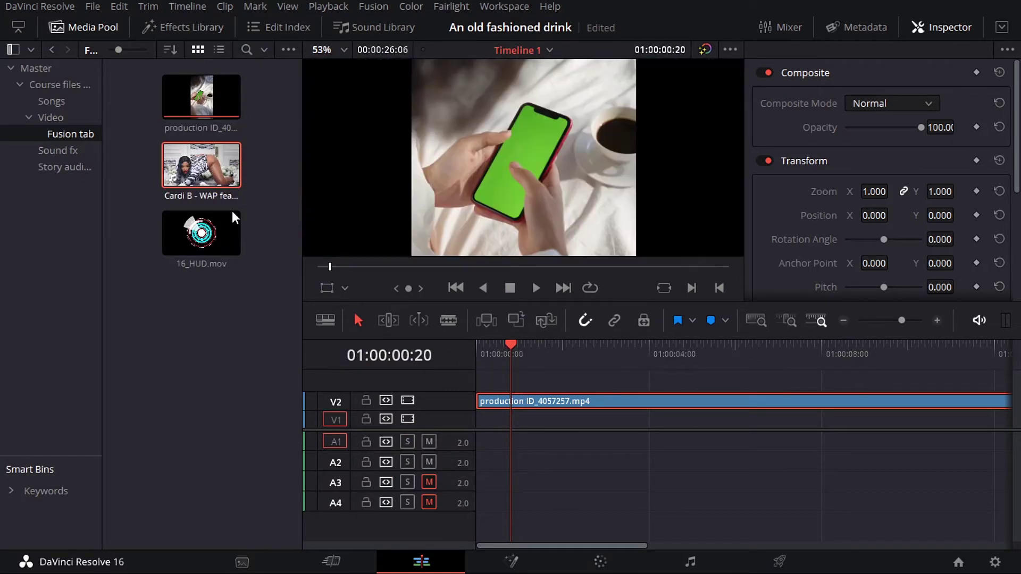
- Mark an in point on the music video in the source viewer and lay its picture on V1
double_click(191, 168)
drag(328, 263, 348, 267)
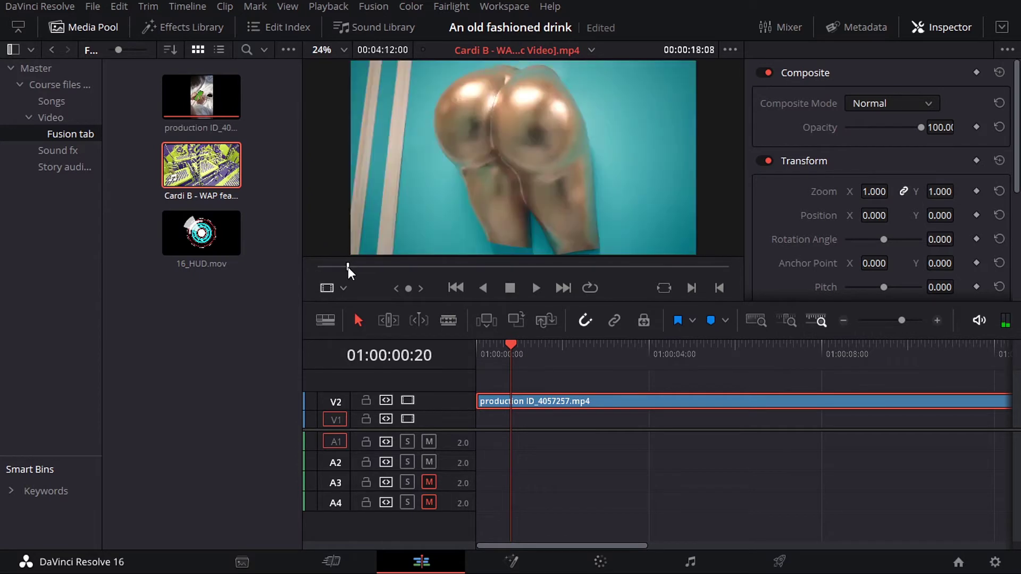
key(i)
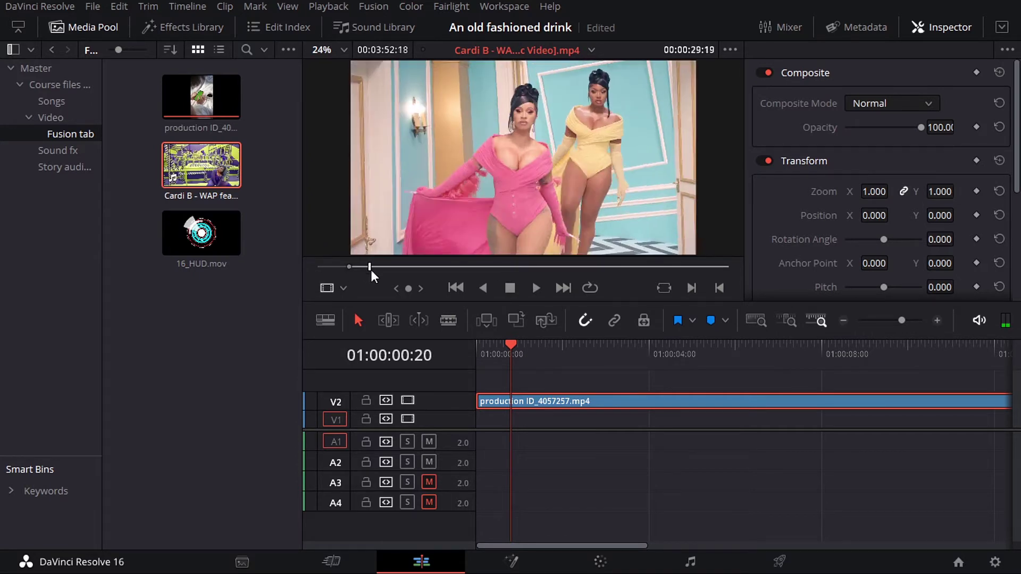
click(403, 267)
click(406, 267)
drag(490, 236, 472, 426)
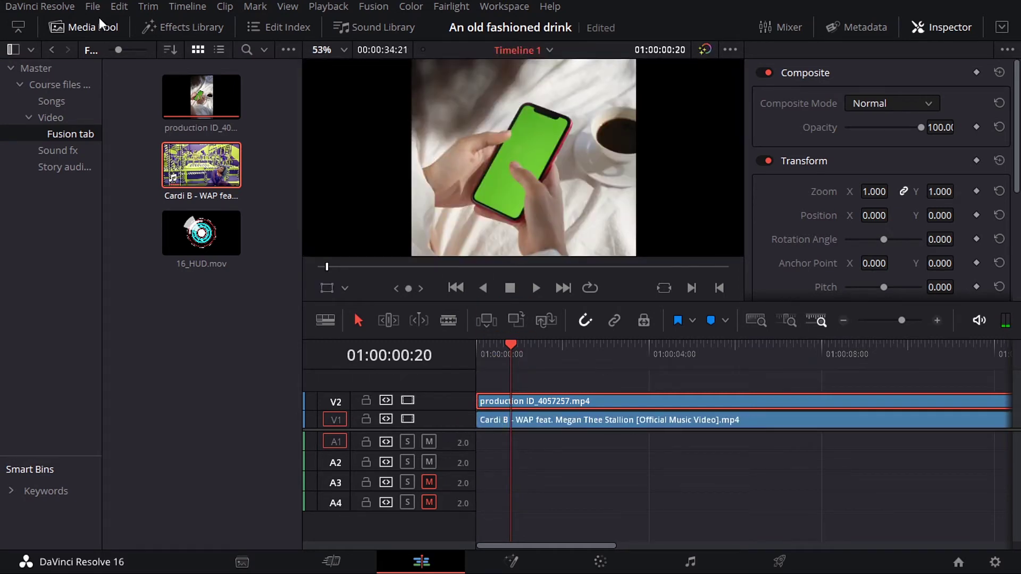
- Blade both stacked clips at 01:00:07:14 and delete the pieces after the cut
click(115, 22)
scroll(705, 393, down, 4)
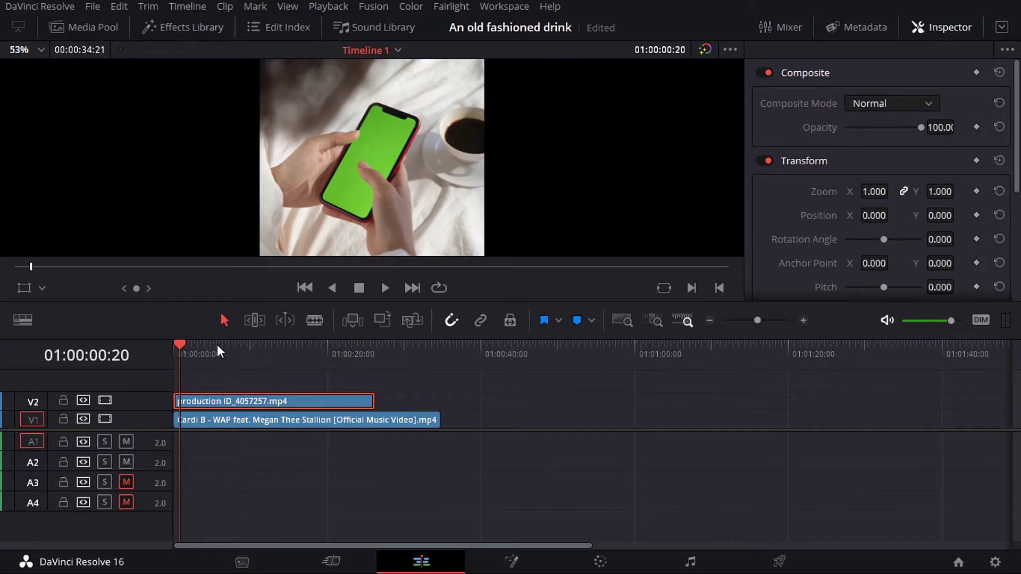
drag(184, 342, 231, 344)
key(b)
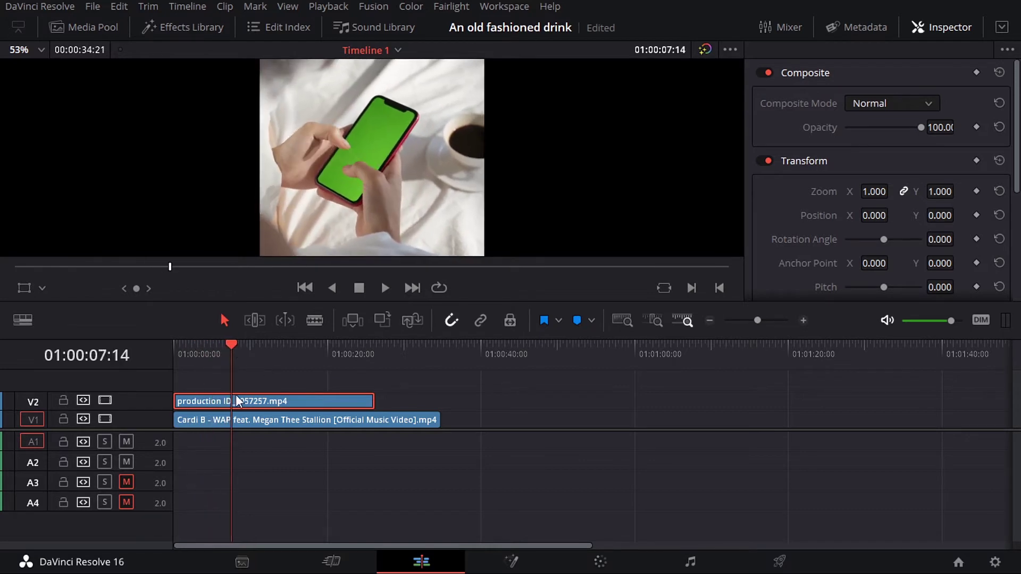
click(241, 401)
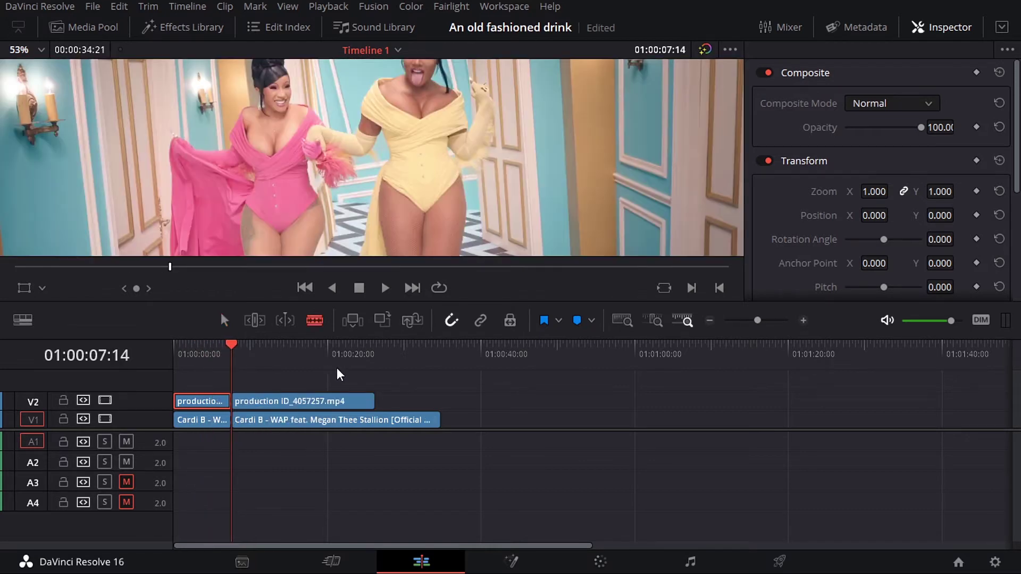
drag(313, 377, 335, 467)
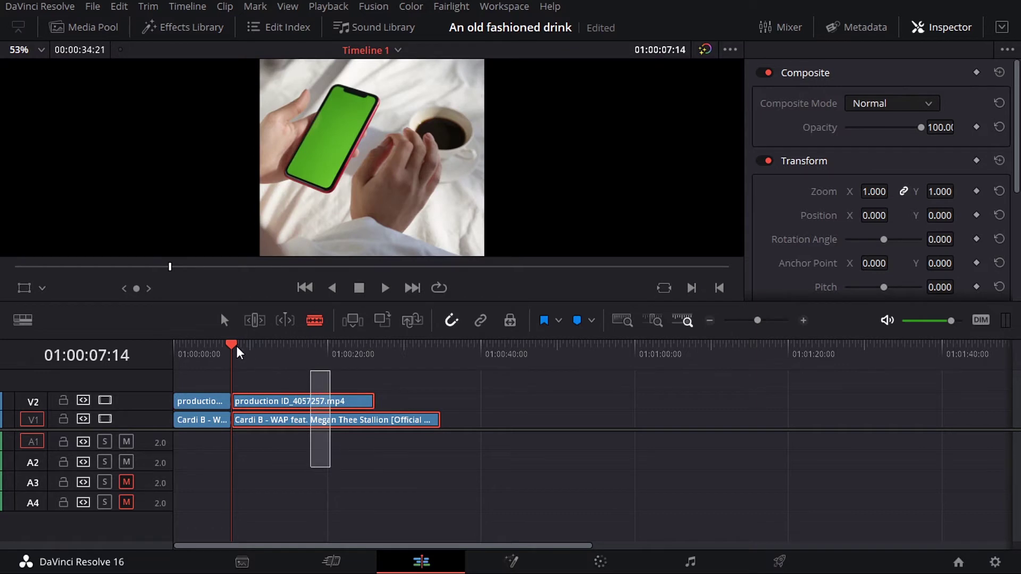
key(Delete)
- Return the playhead to 01:00:02:12, select the V2 phone clip and go to the Color page
drag(223, 354, 203, 357)
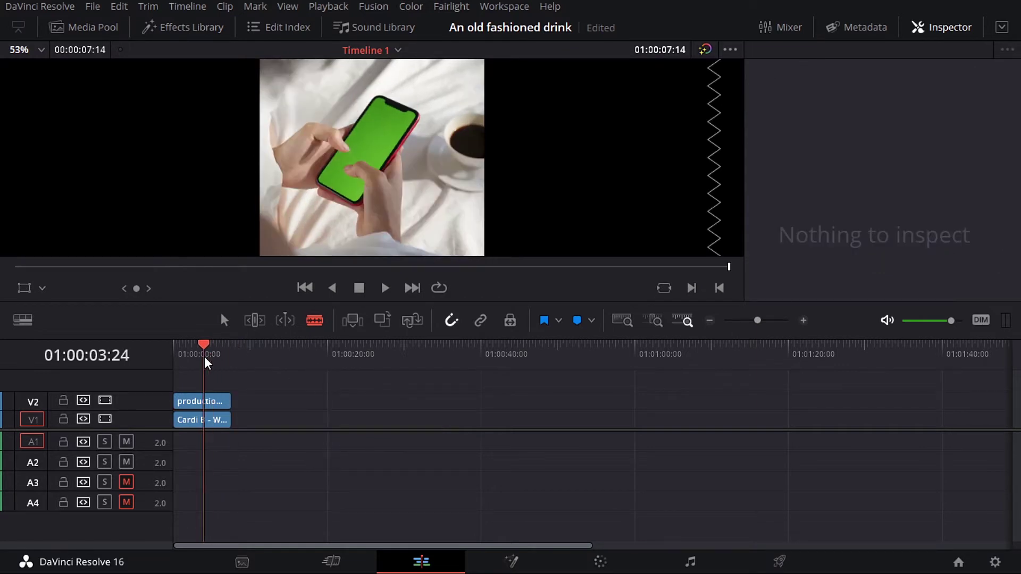
click(224, 320)
click(213, 401)
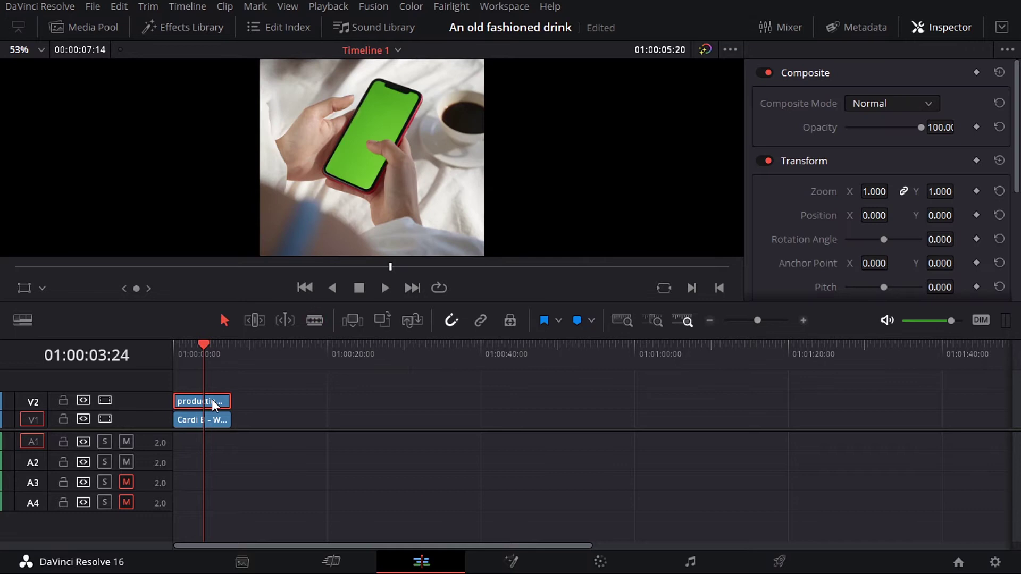
scroll(183, 393, up, 5)
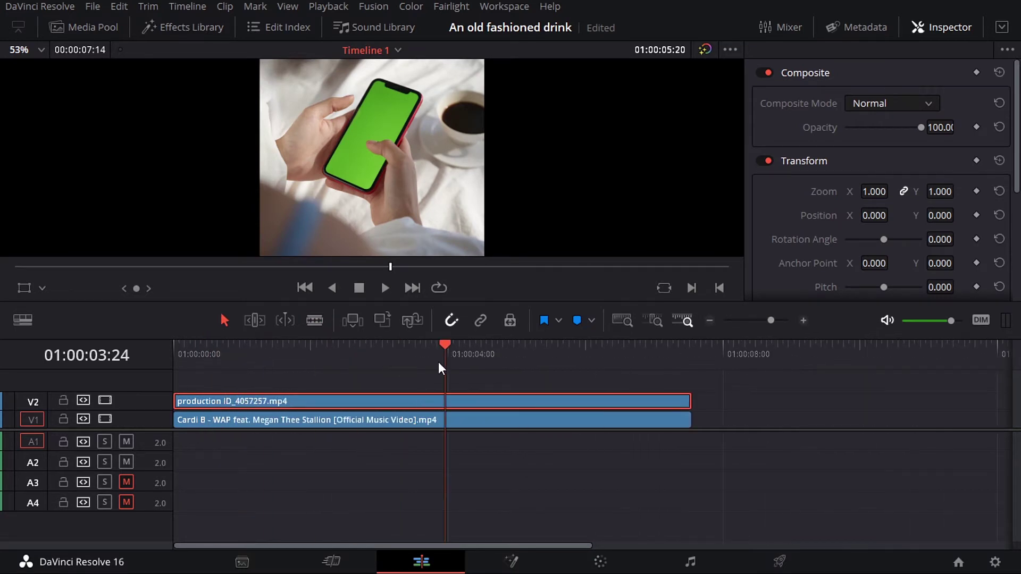
drag(439, 362, 345, 349)
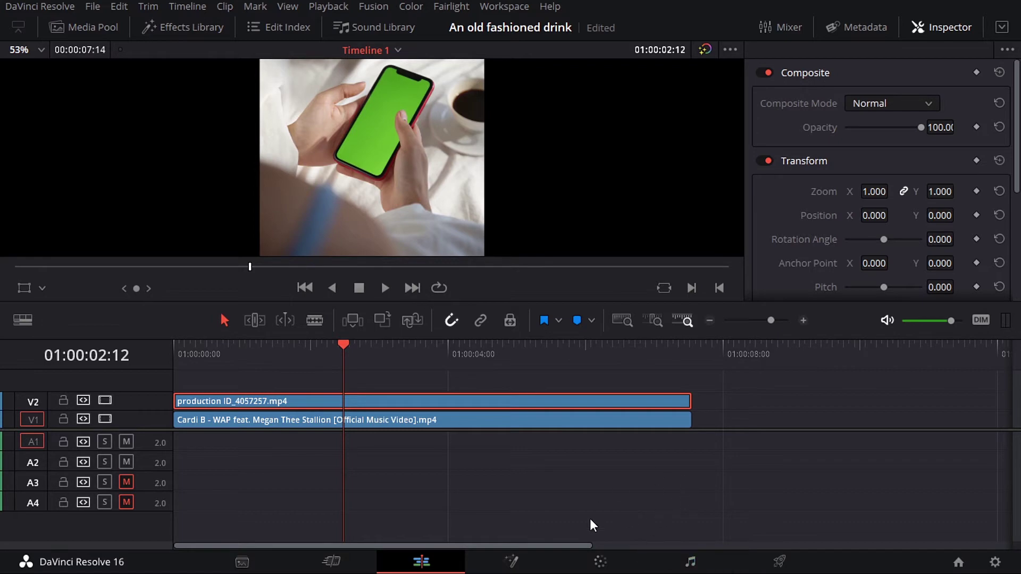
click(601, 561)
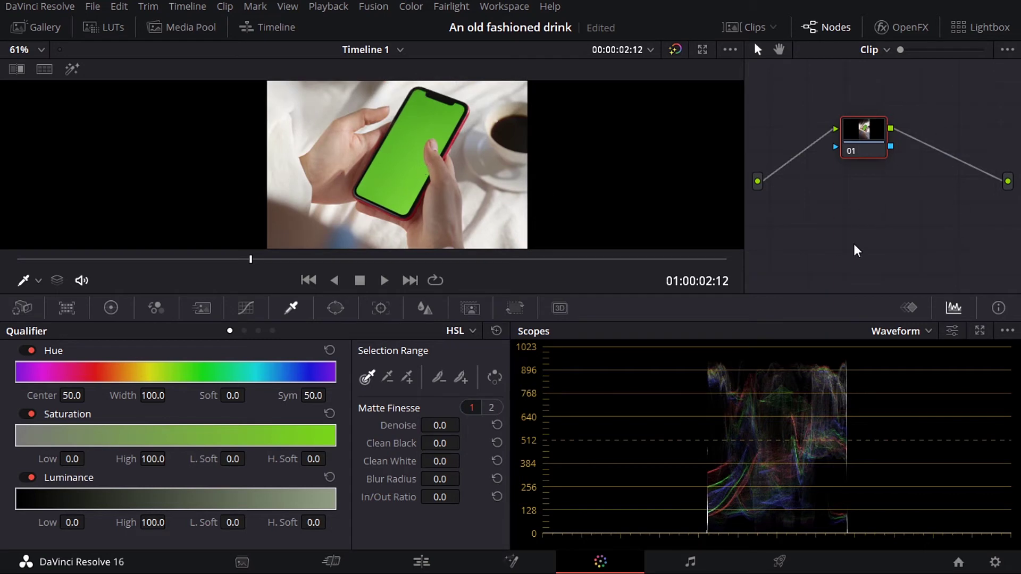
- Add an Alpha Output to the node graph and connect node 01's alpha to it
right_click(868, 200)
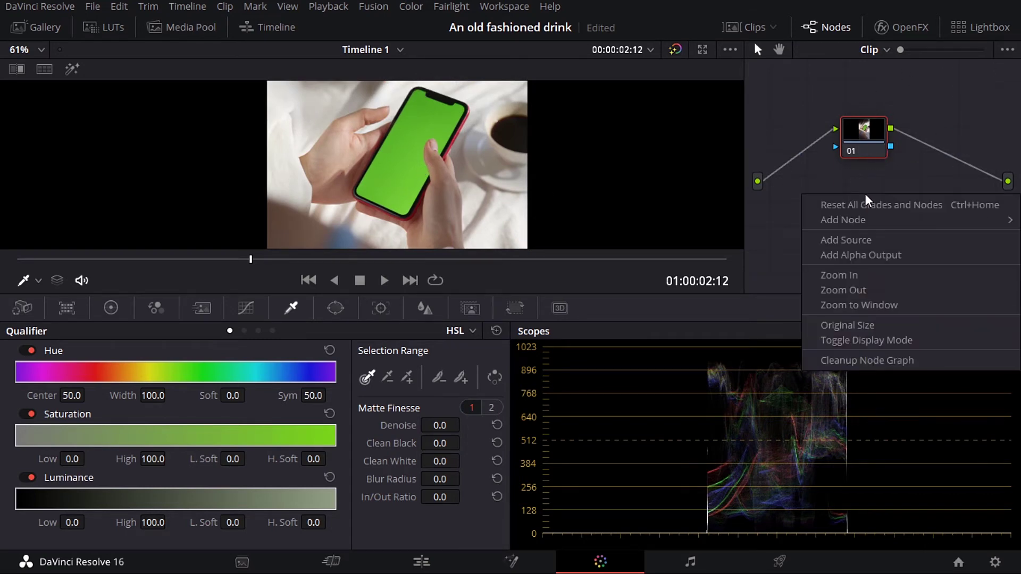
click(899, 256)
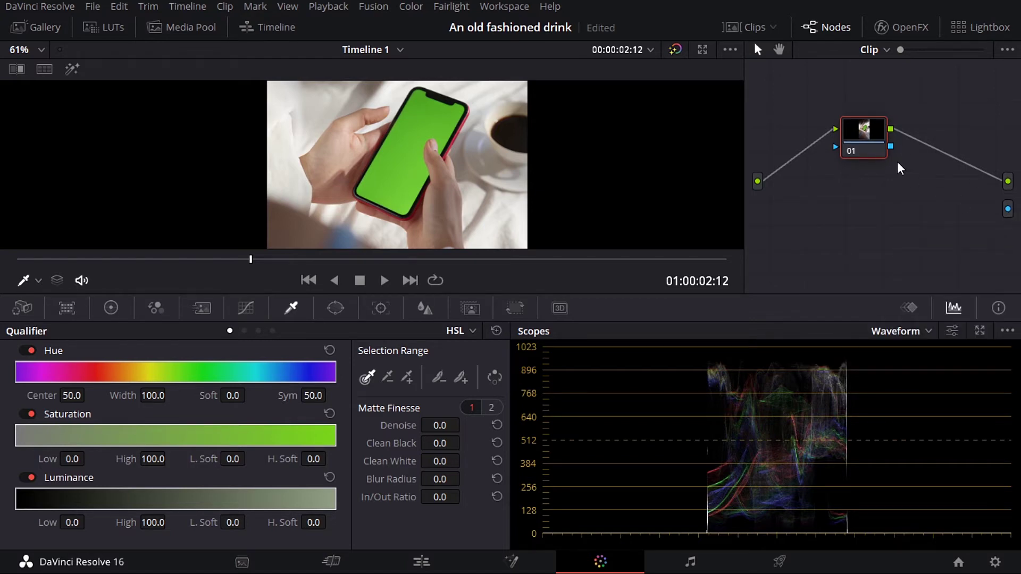
drag(898, 149, 1009, 211)
- Sample the phone's green screen with the qualifier and preview the matte in B/W, then coloured highlight
click(437, 116)
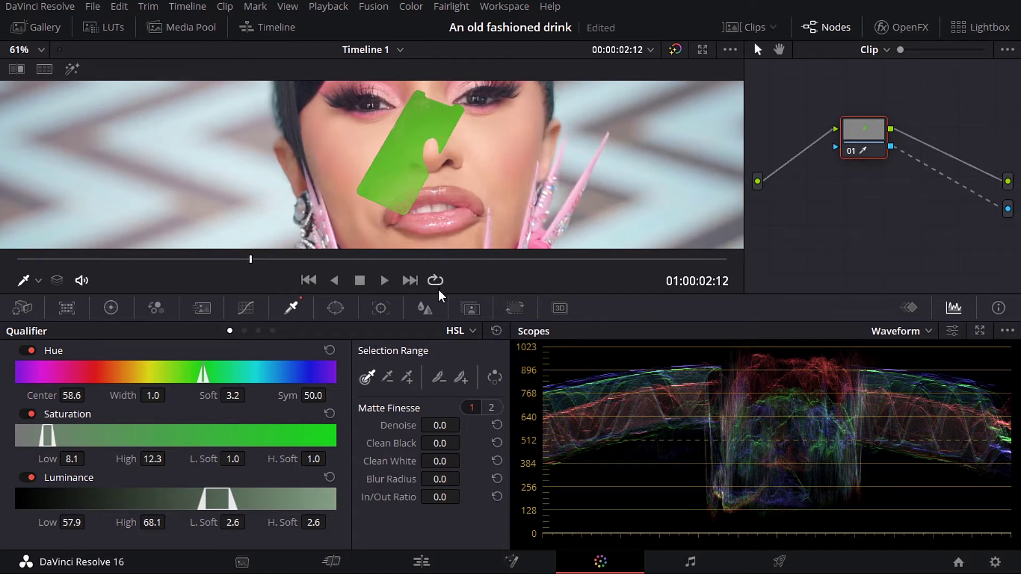
click(72, 70)
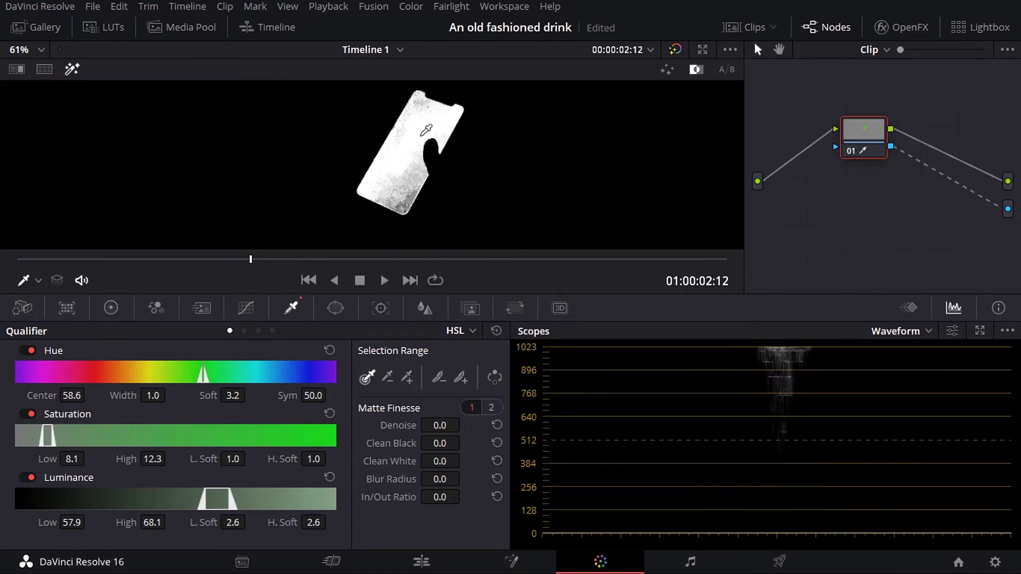
scroll(426, 129, up, 3)
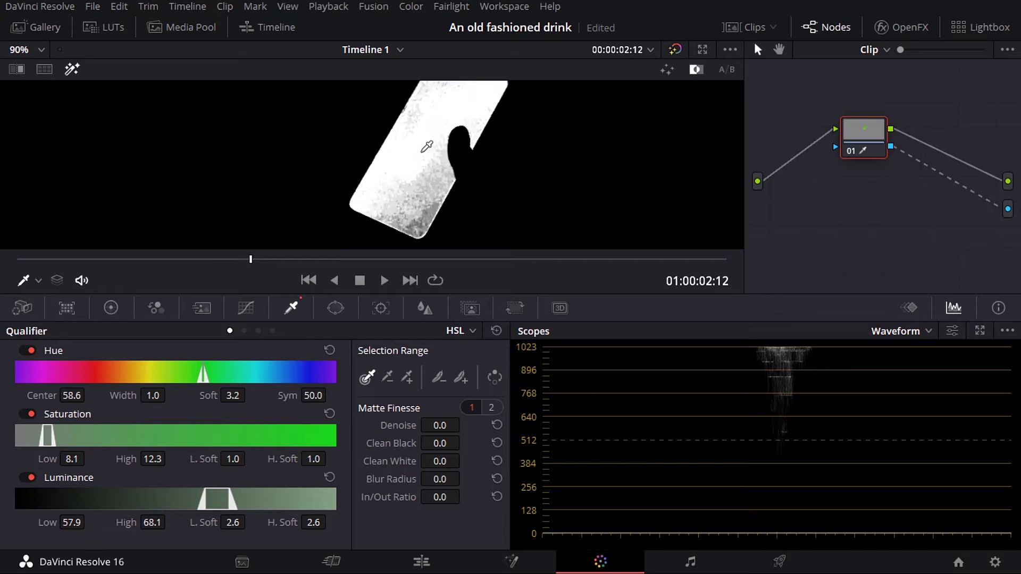
drag(427, 146, 423, 150)
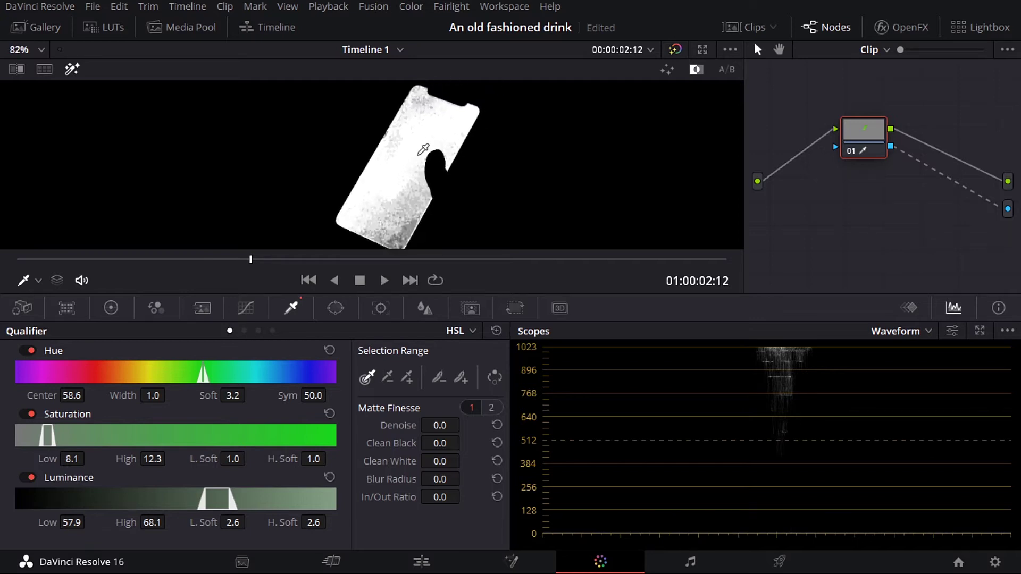
click(666, 71)
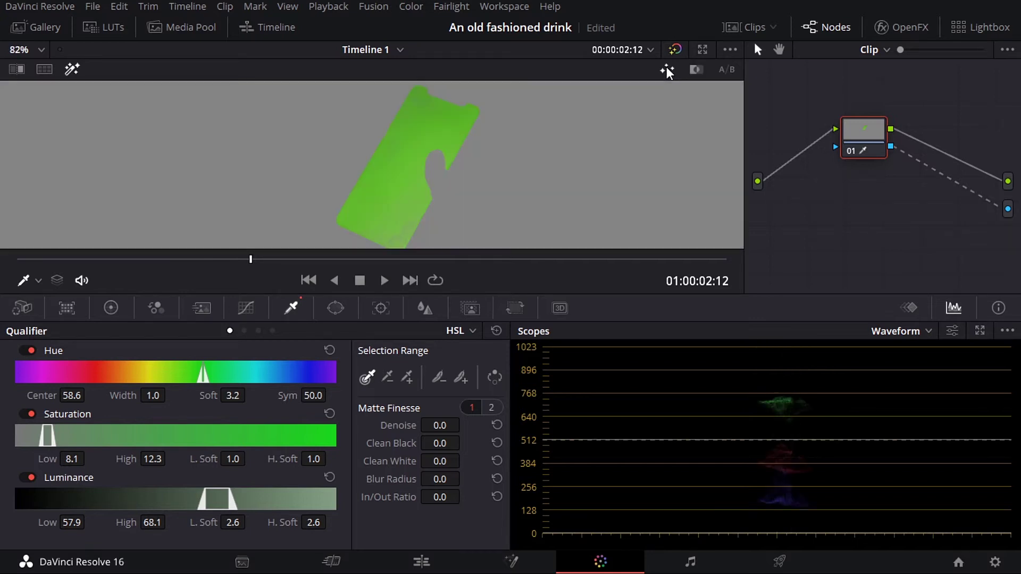
- In B/W matte view, raise Clean White to 6.2, Blur Radius 9.1 and widen Hue Width to 4.5
click(698, 74)
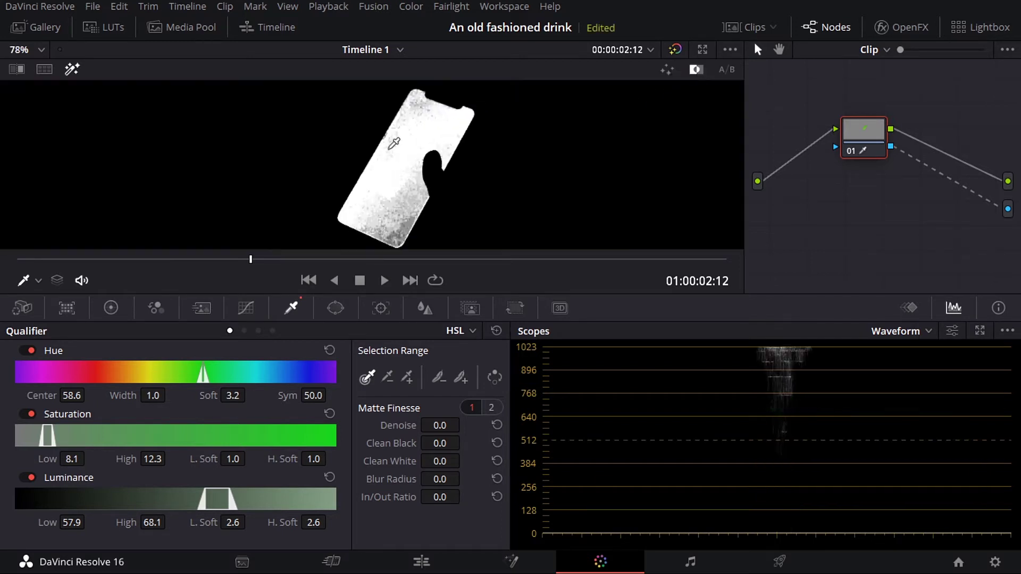
drag(439, 462, 468, 461)
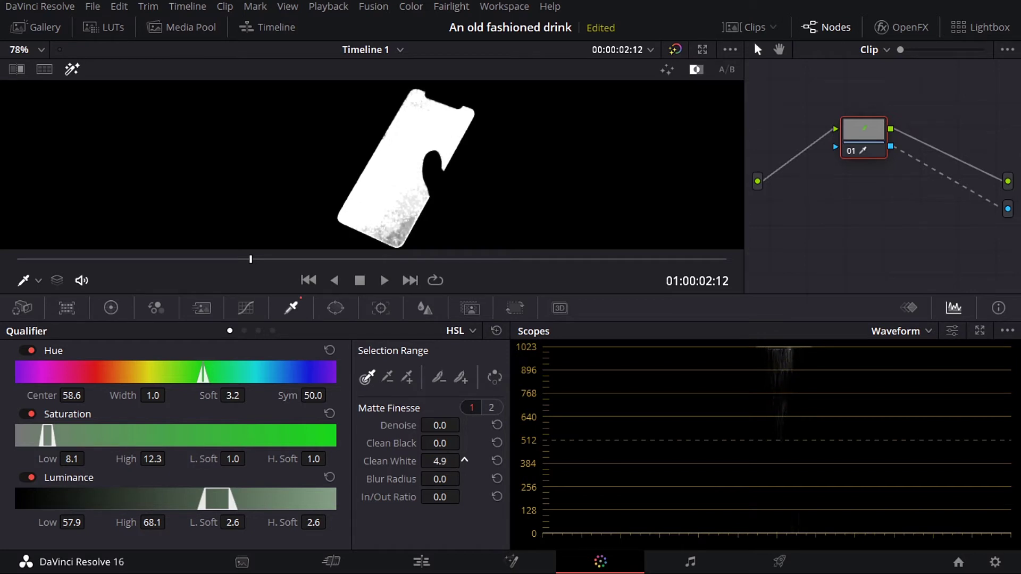
drag(465, 460, 468, 460)
drag(464, 460, 466, 460)
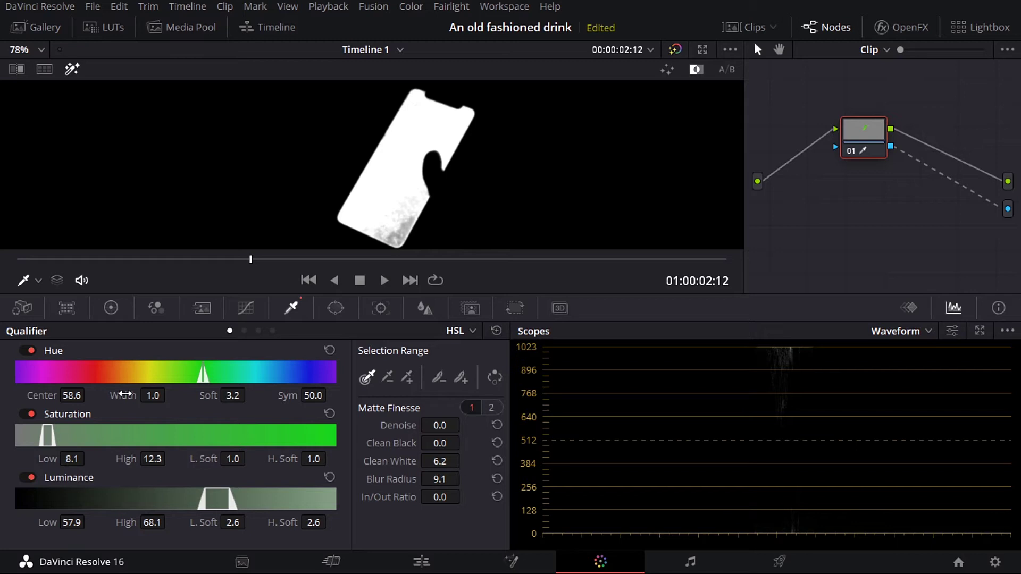
drag(152, 396, 170, 394)
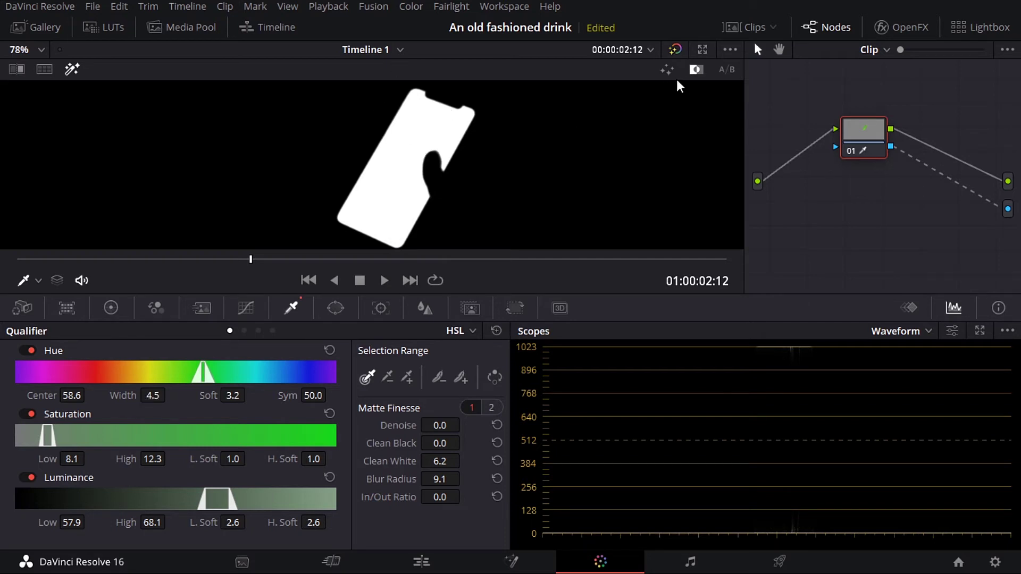
- Return to the normal colour view and invert the key so the music video fills the phone screen
key(shift+h)
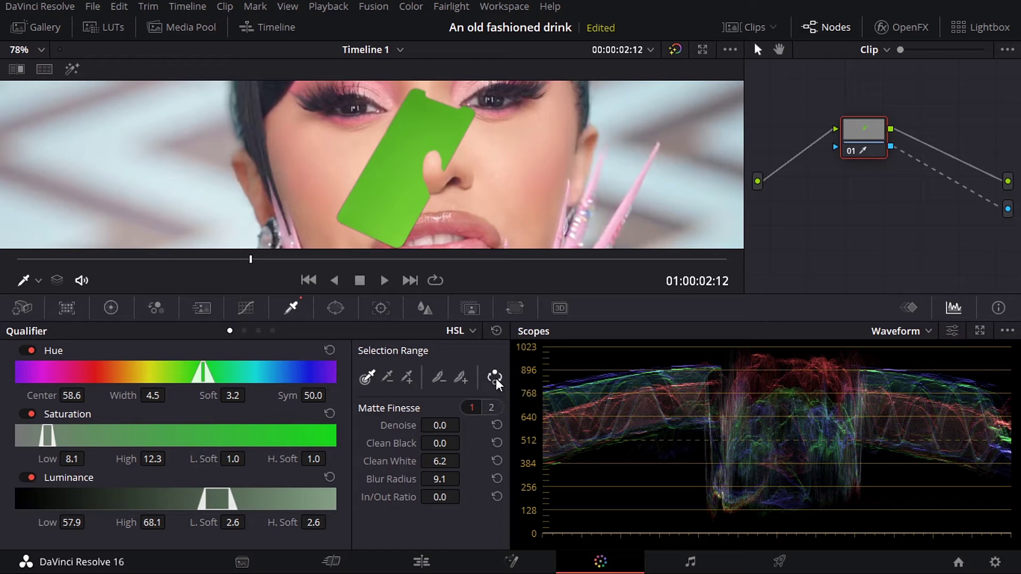
click(495, 378)
scroll(420, 173, up, 3)
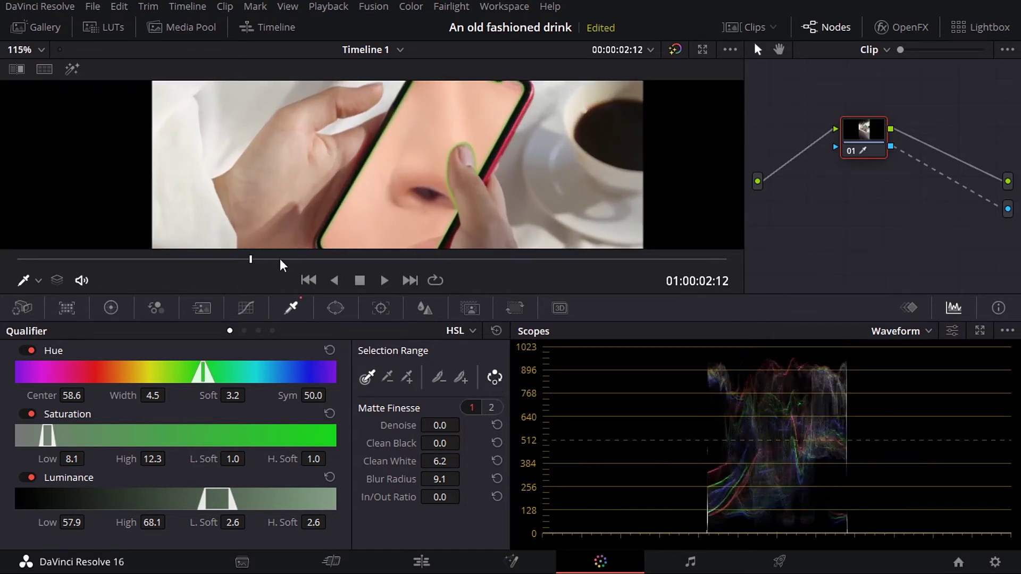
scroll(484, 165, down, 1)
scroll(468, 181, up, 3)
drag(483, 194, 483, 118)
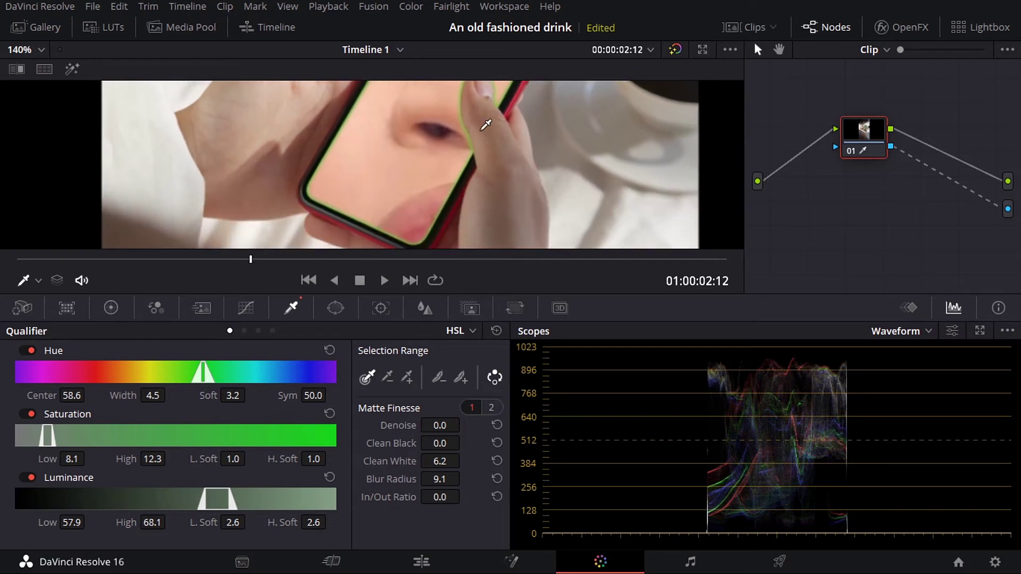
scroll(471, 130, down, 2)
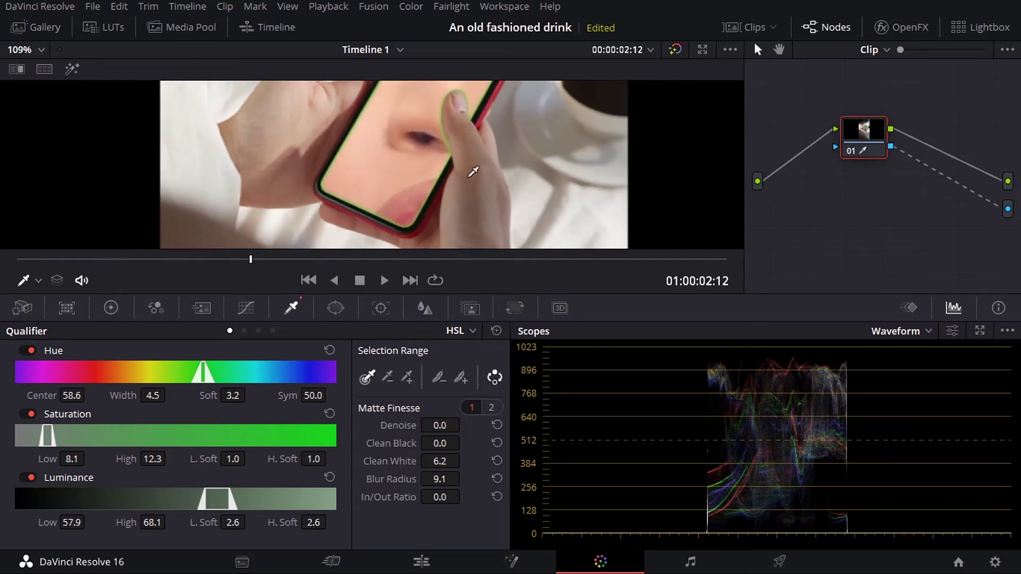
- On Matte Finesse page 2, set Mode to Shrink with Radius 3 and 2 Iterations, inspecting the thumb
drag(449, 140, 447, 182)
scroll(446, 182, down, 1)
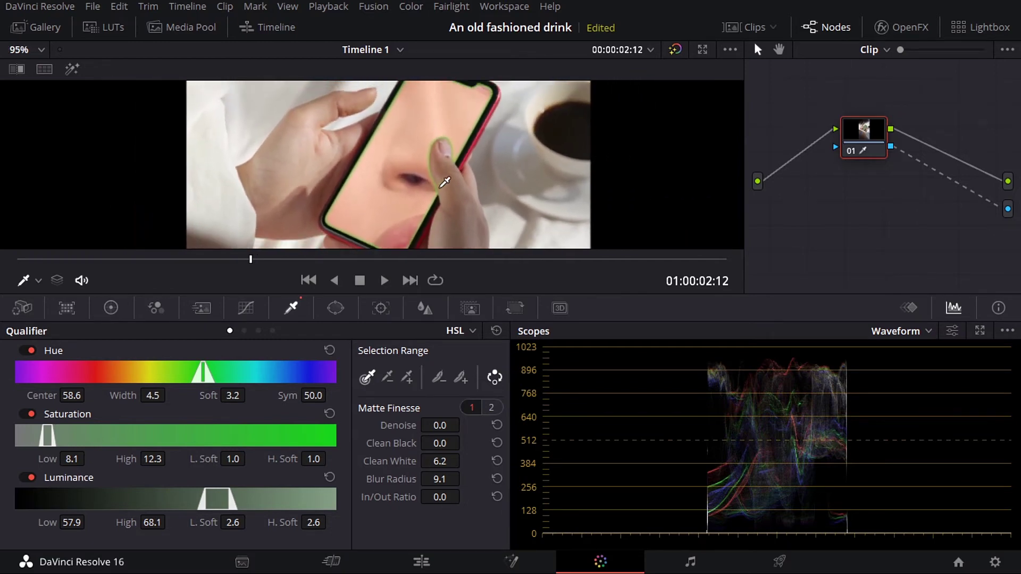
click(492, 410)
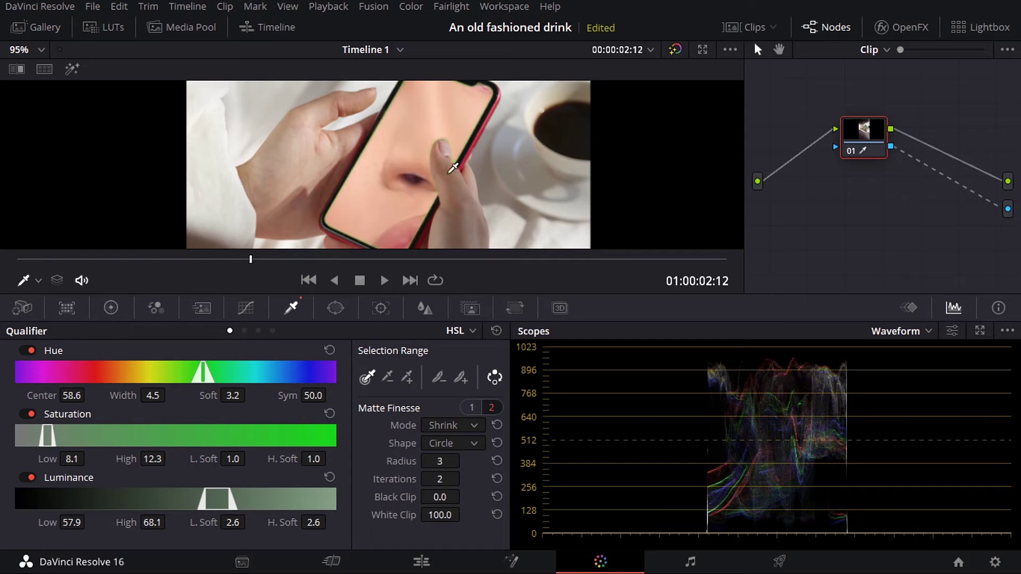
scroll(452, 191, up, 5)
scroll(452, 190, up, 3)
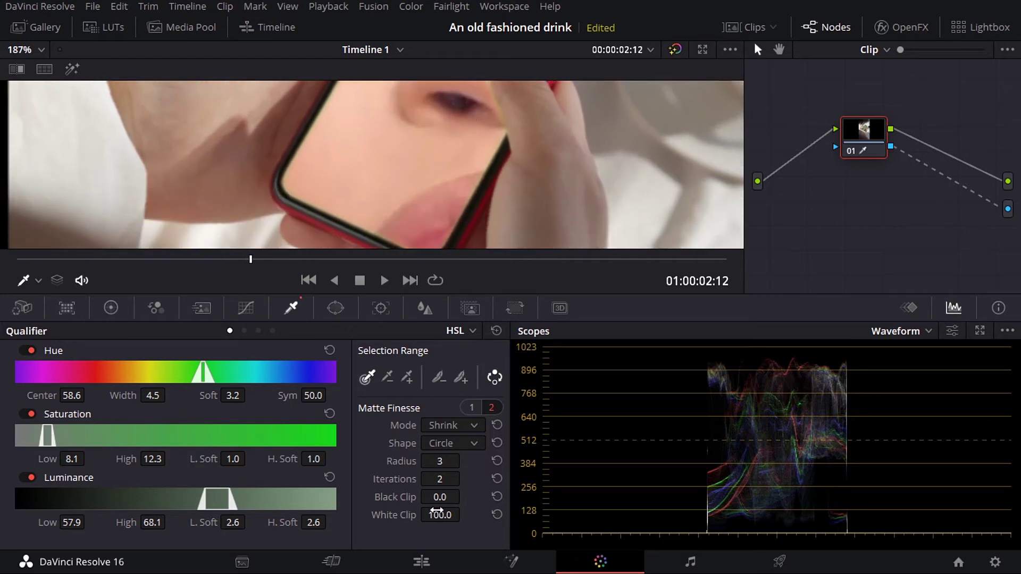
- Set the matte's In/Out Ratio to -25.5 on Matte Finesse page 1
click(474, 409)
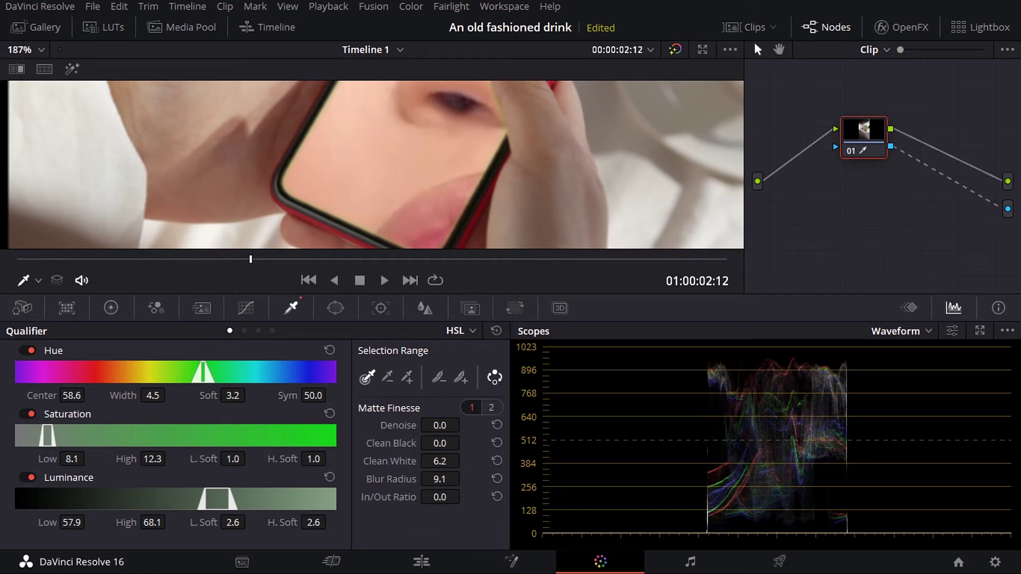
drag(439, 497, 434, 497)
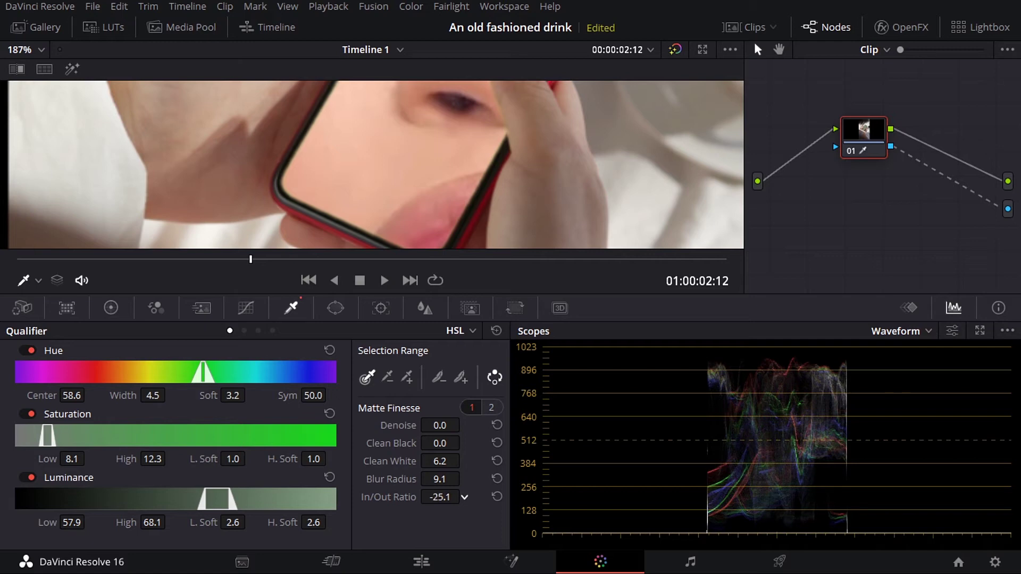
drag(440, 498, 421, 572)
scroll(433, 116, down, 5)
scroll(397, 172, up, 3)
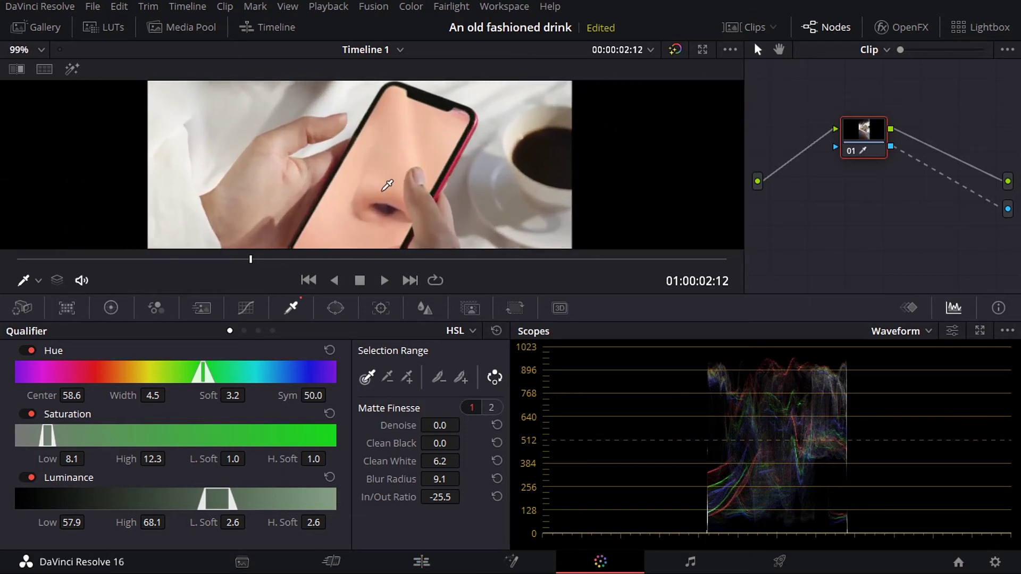
scroll(387, 185, down, 4)
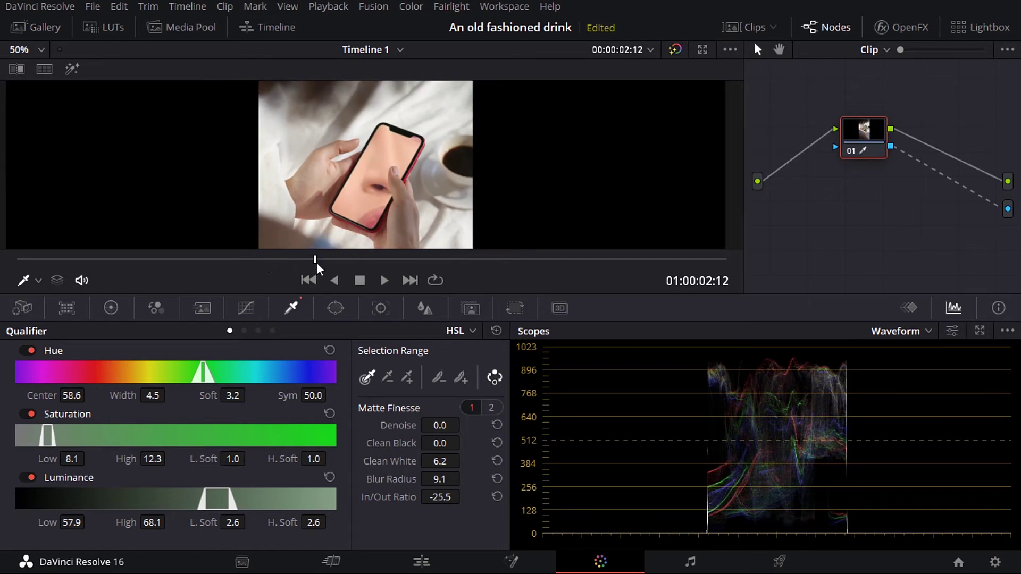
- Scrub forward and back through the clip to check the composite key
drag(317, 267, 381, 271)
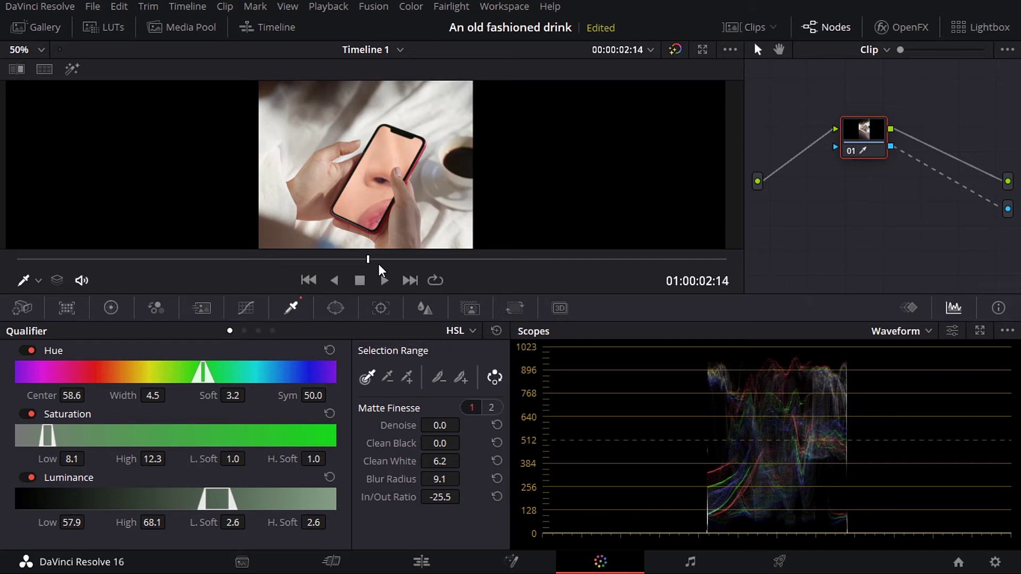
drag(367, 261, 527, 260)
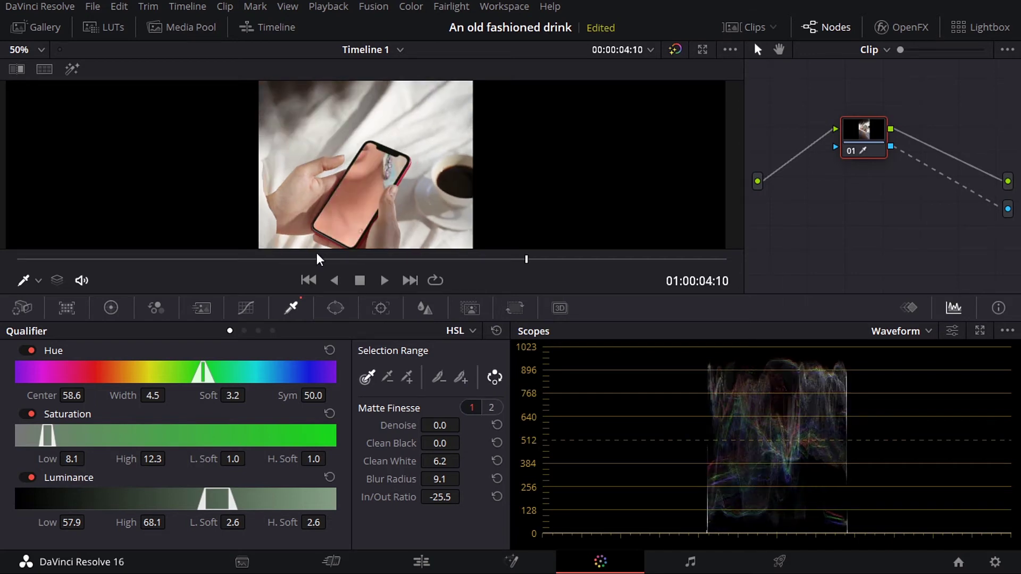
click(221, 259)
drag(221, 259, 158, 266)
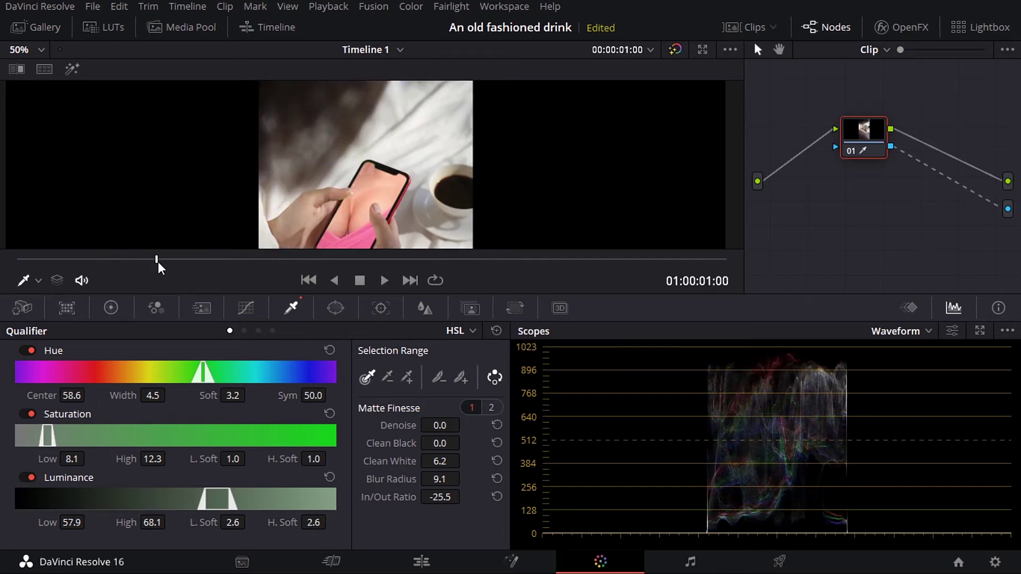
- Select the V1 music video and shrink its Inspector Zoom from 0.78 toward phone-screen size
click(421, 563)
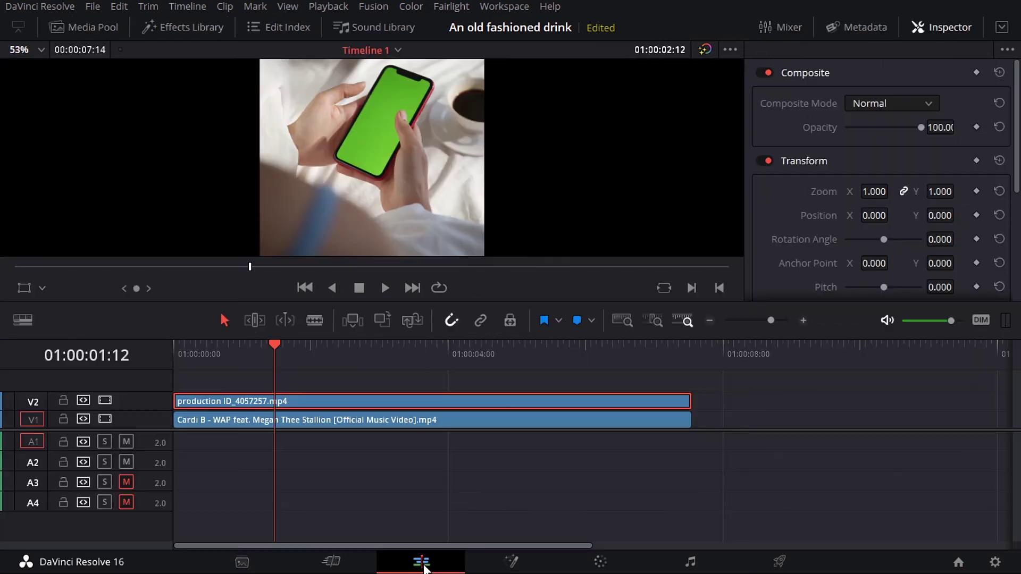
click(356, 423)
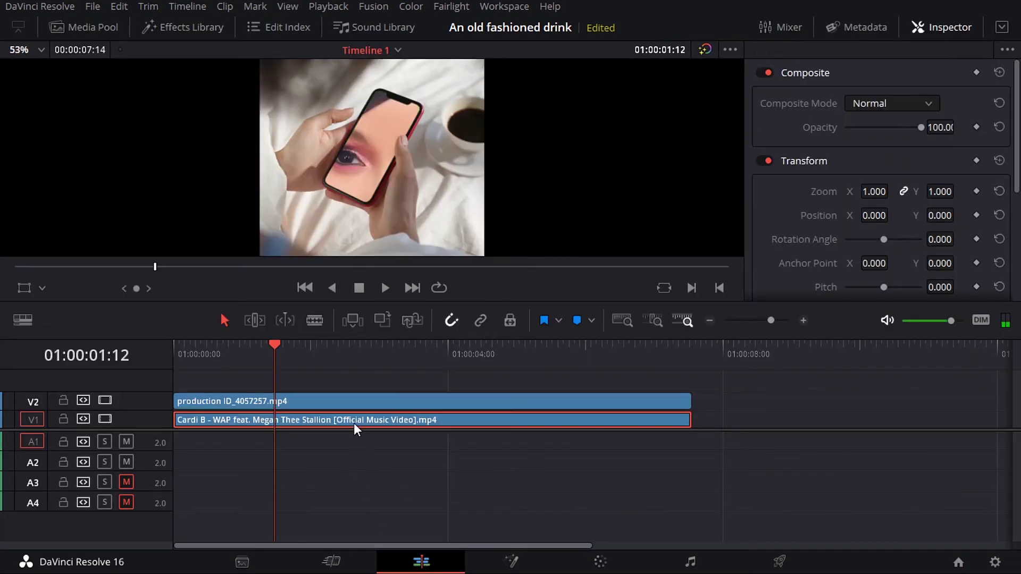
click(875, 192)
text(0.78)
key(Return)
drag(875, 192, 802, 191)
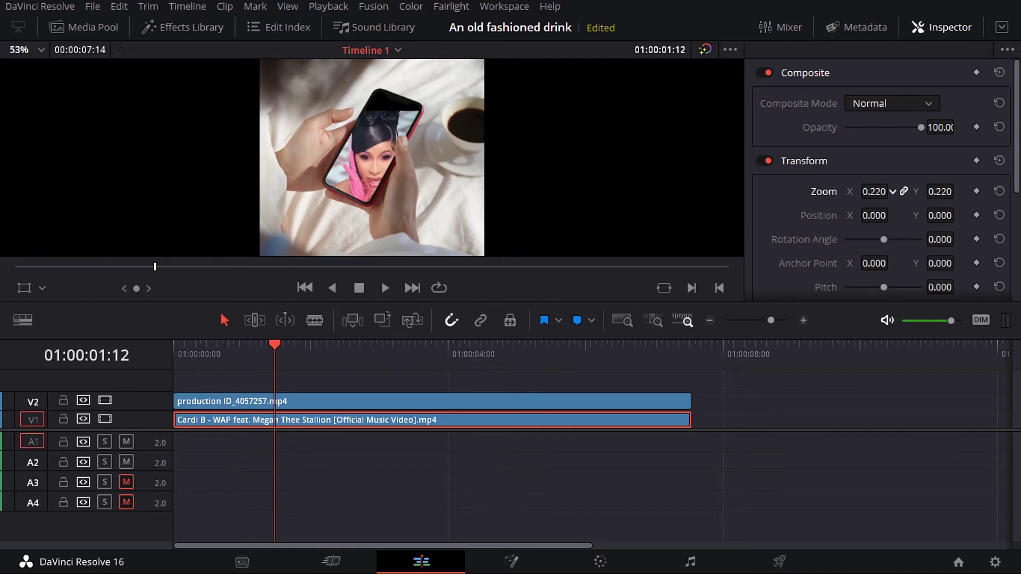
- Rotate the music video to -23.40, raise Position Y to 24 and settle Zoom at 0.29
click(977, 239)
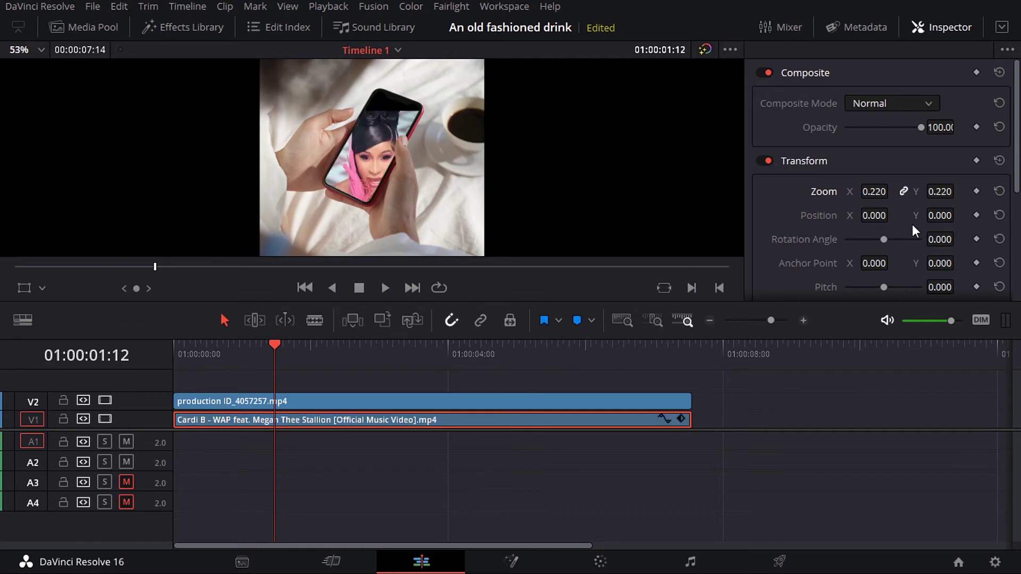
drag(932, 242, 836, 242)
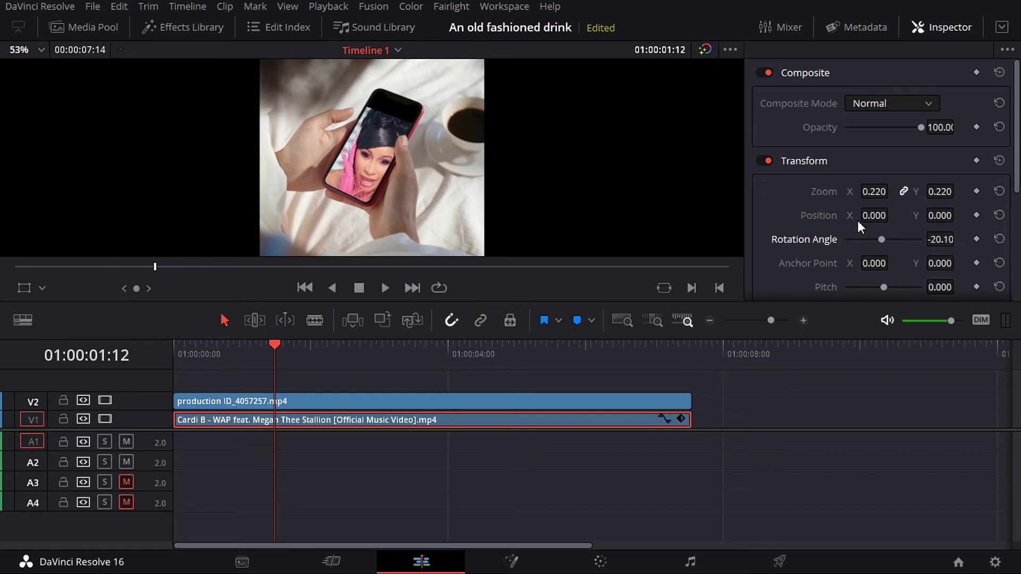
drag(936, 217, 959, 217)
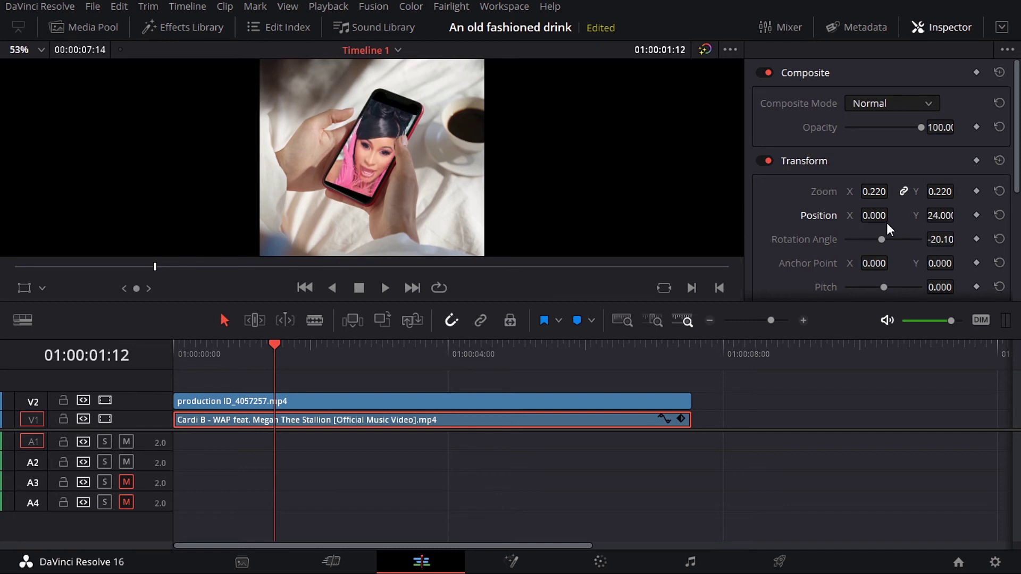
drag(879, 195, 893, 191)
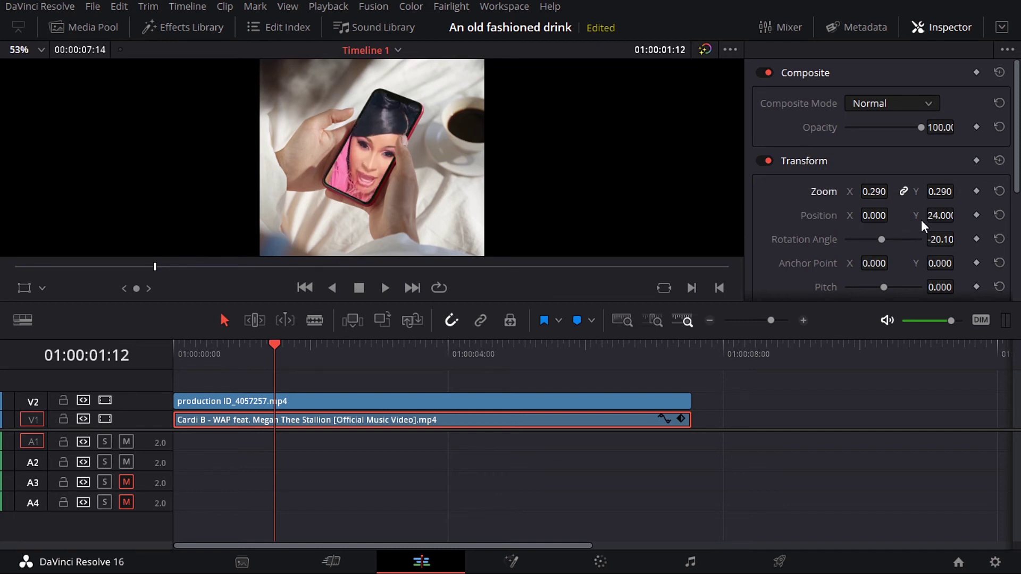
drag(952, 239, 958, 239)
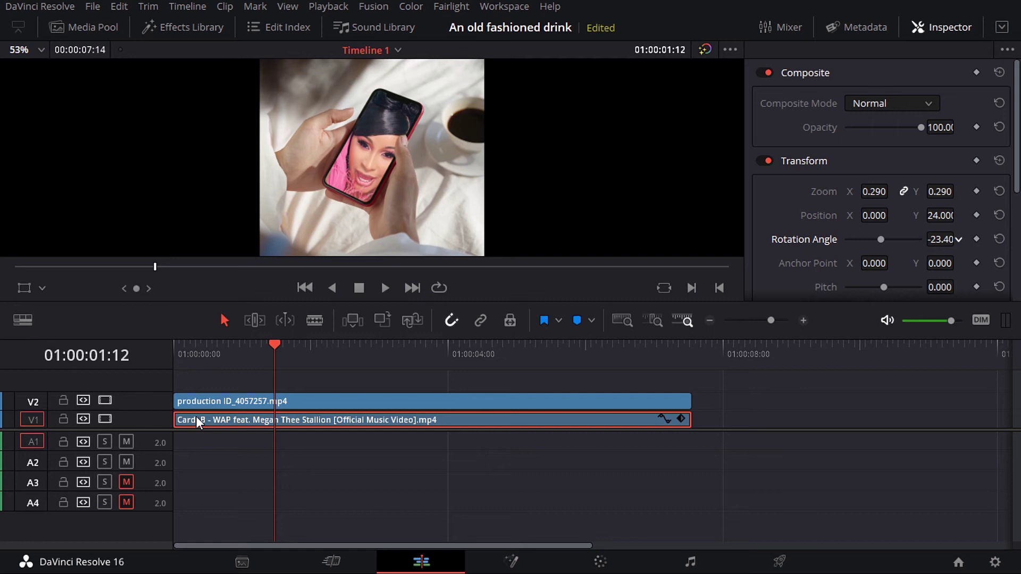
click(225, 360)
drag(192, 347, 228, 344)
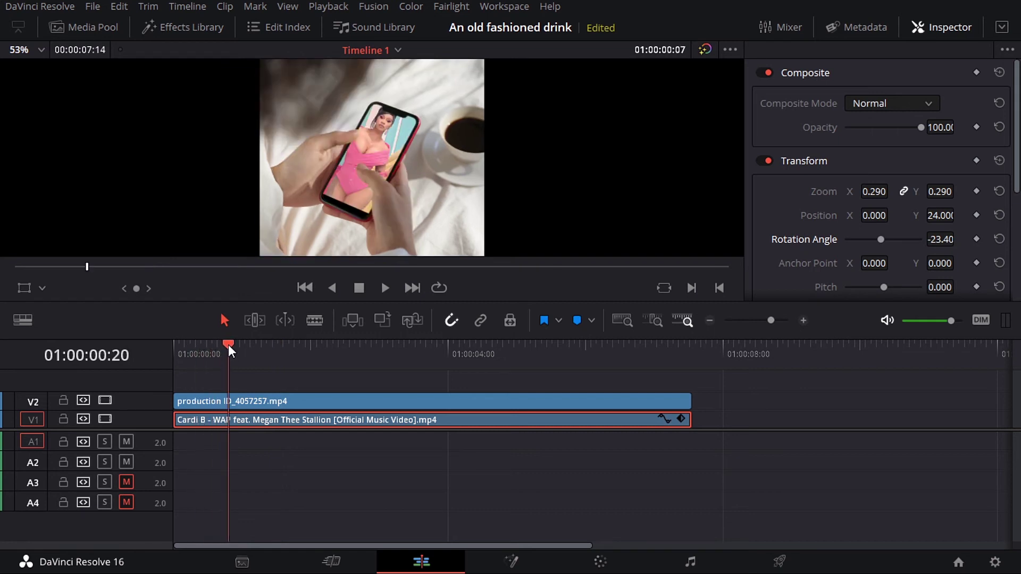
- Set the music video's Position Y to 7 and Zoom to 0.380, checking the fit across frames
scroll(375, 182, up, 2)
scroll(375, 183, up, 4)
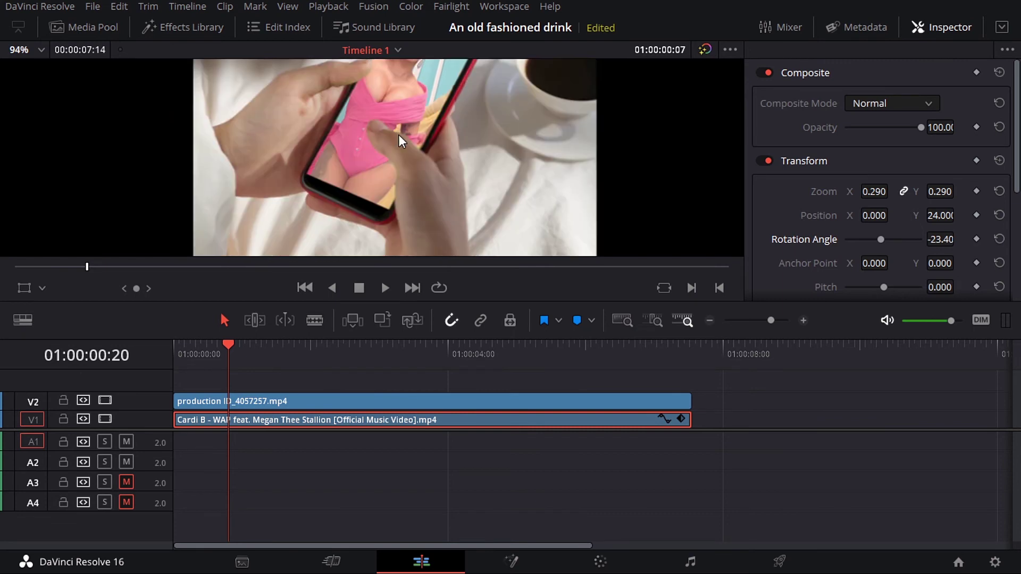
scroll(384, 220, down, 3)
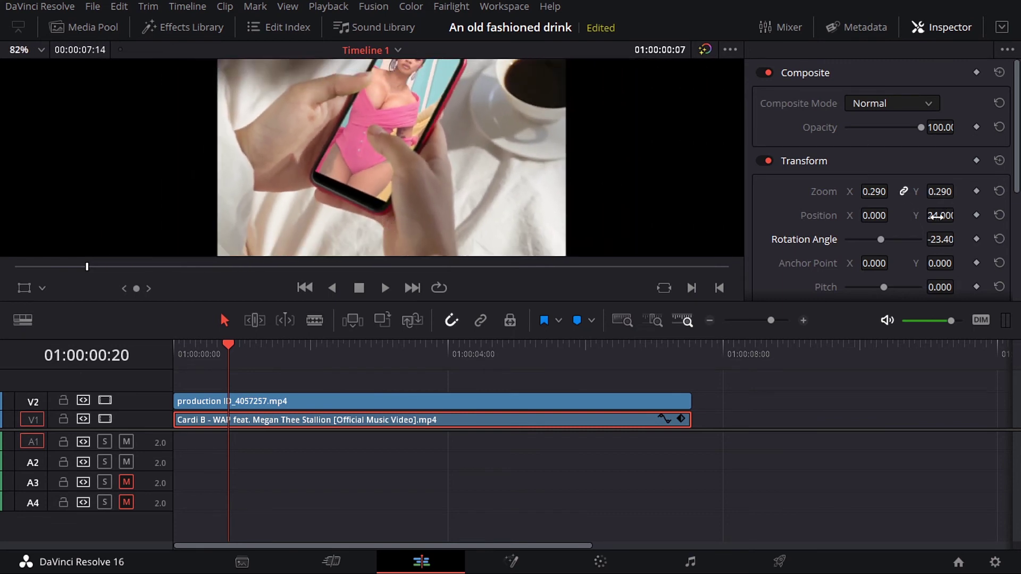
drag(936, 217, 959, 215)
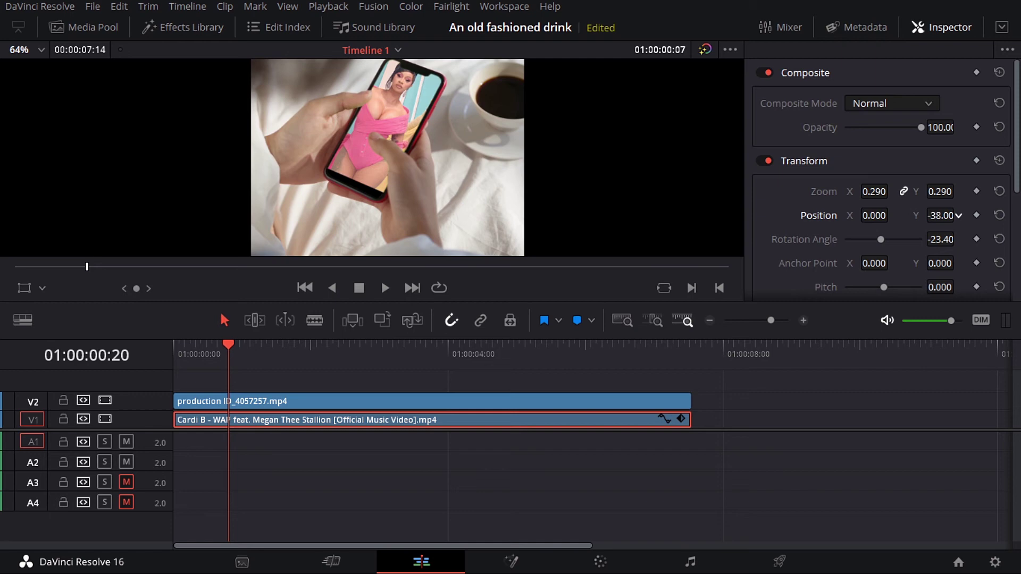
scroll(398, 251, down, 2)
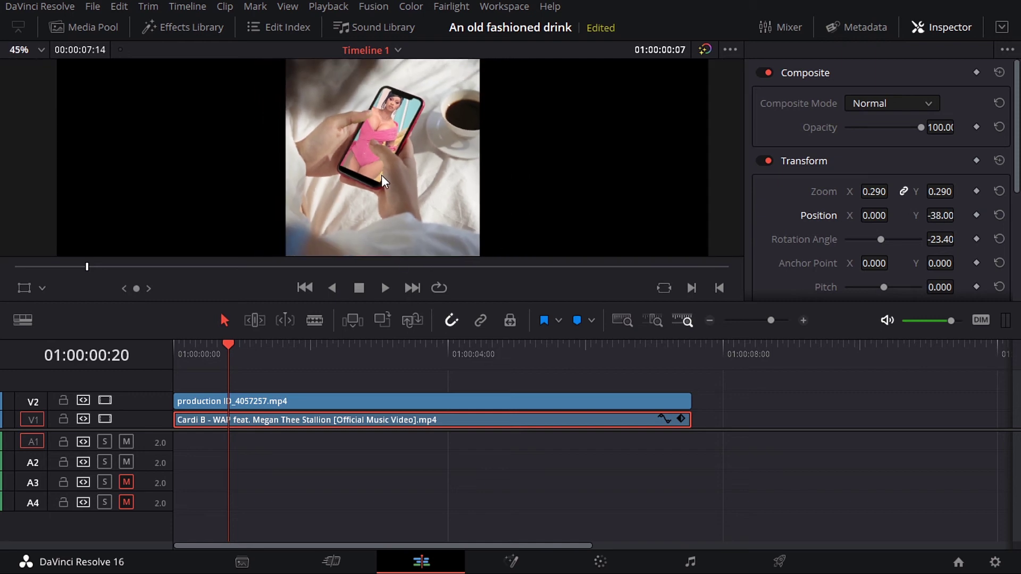
mouse_move(954, 218)
mouse_down()
mouse_move(925, 215)
mouse_move(960, 214)
mouse_up()
drag(192, 350, 175, 351)
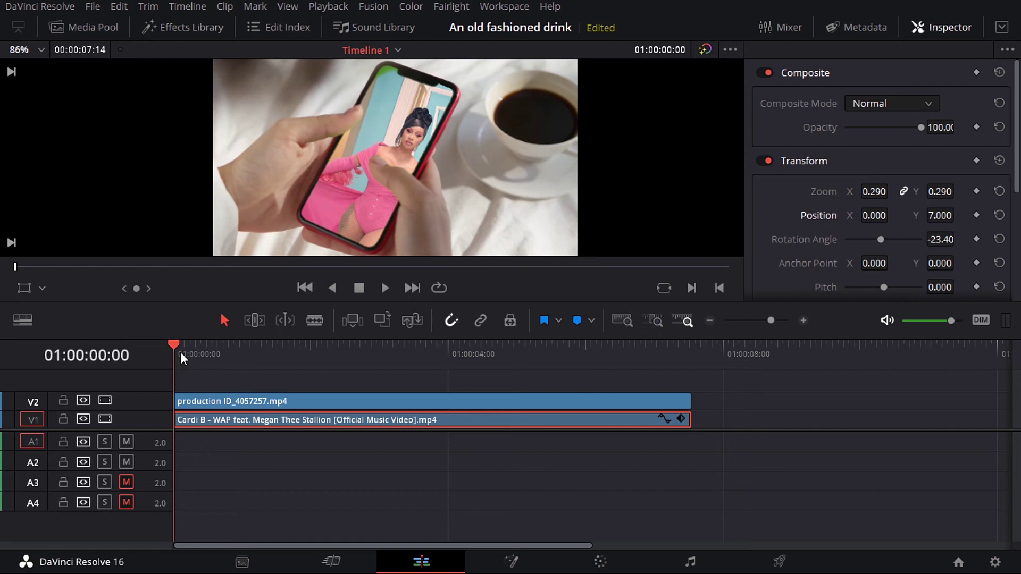
mouse_move(183, 351)
mouse_down()
mouse_move(199, 351)
mouse_move(181, 353)
mouse_up()
drag(876, 191, 893, 190)
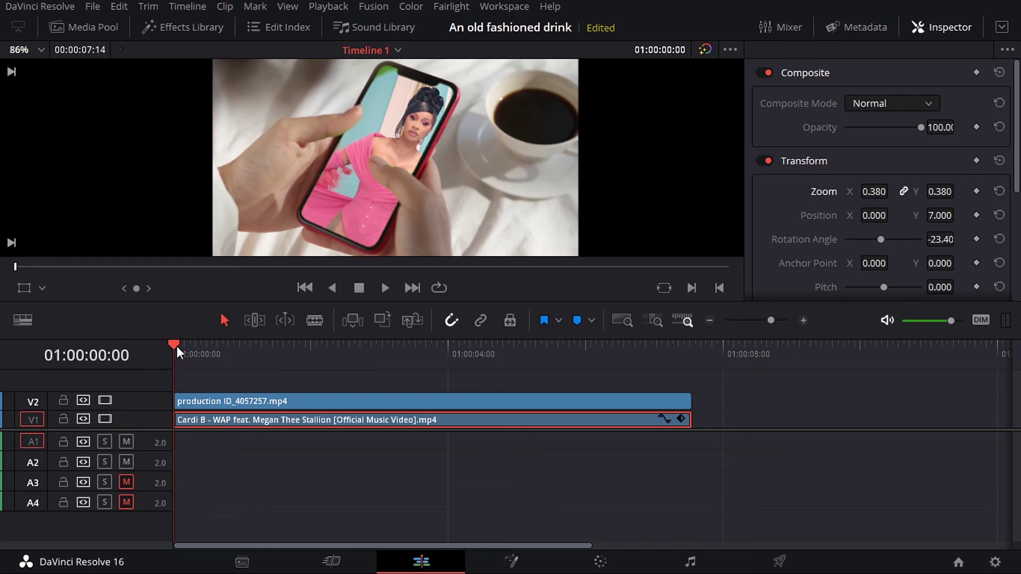
mouse_move(178, 350)
mouse_down()
mouse_move(663, 352)
mouse_move(174, 345)
mouse_up()
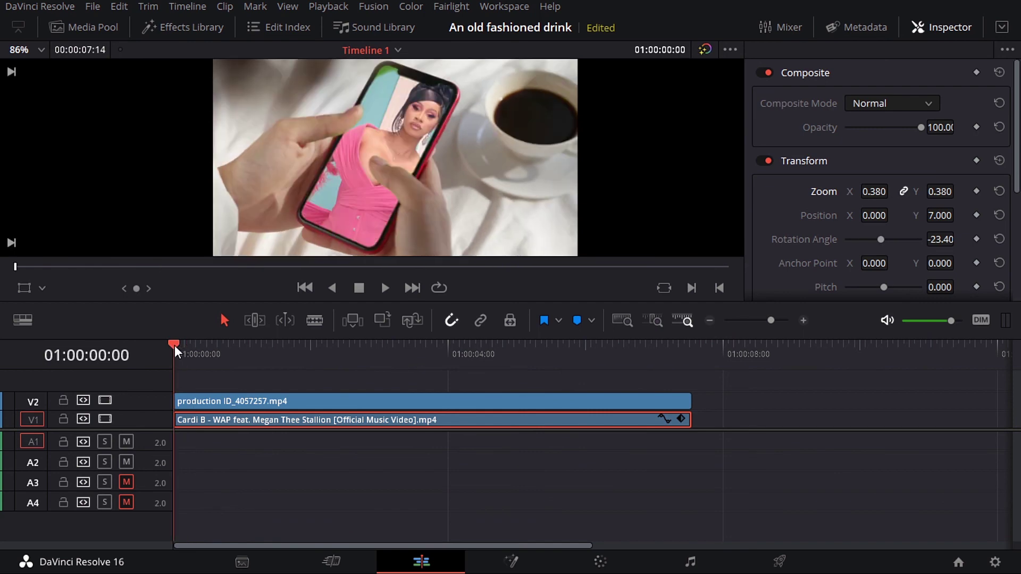
- On the Color page with Highlight on, set Clean White to 12.6 and Saturation Low to 3.9
click(600, 567)
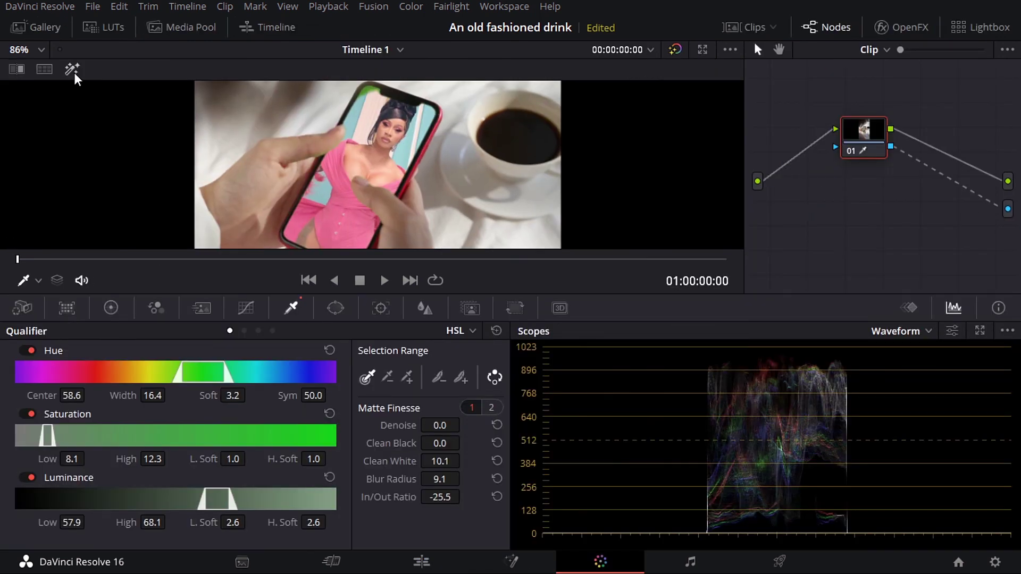
click(72, 69)
scroll(348, 95, down, 2)
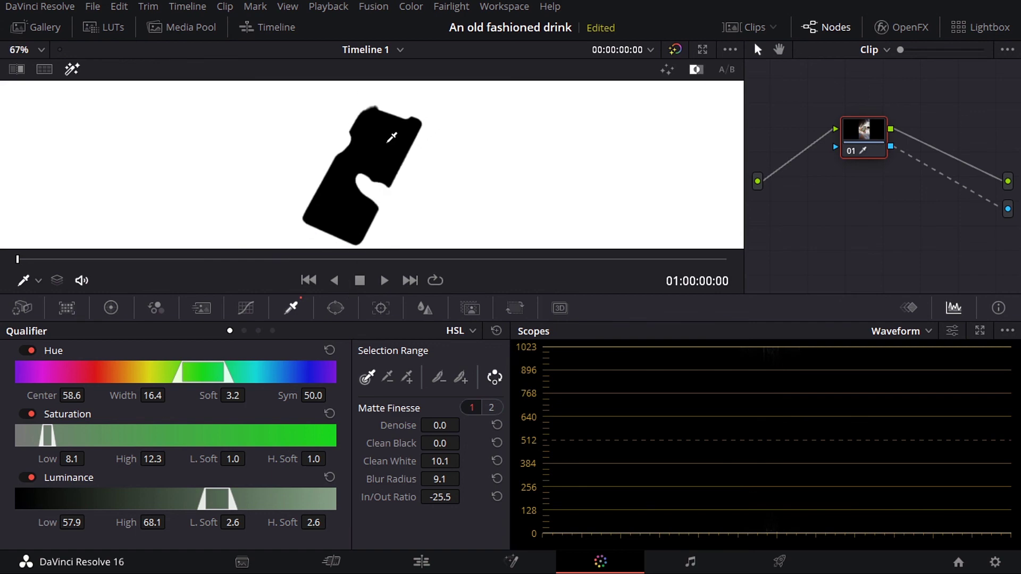
scroll(392, 137, up, 2)
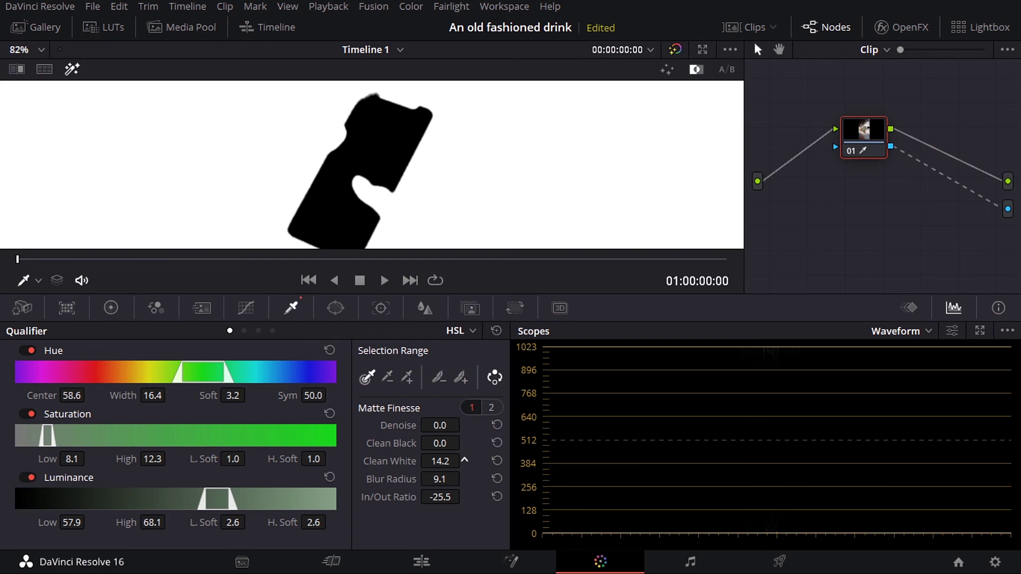
drag(440, 462, 453, 461)
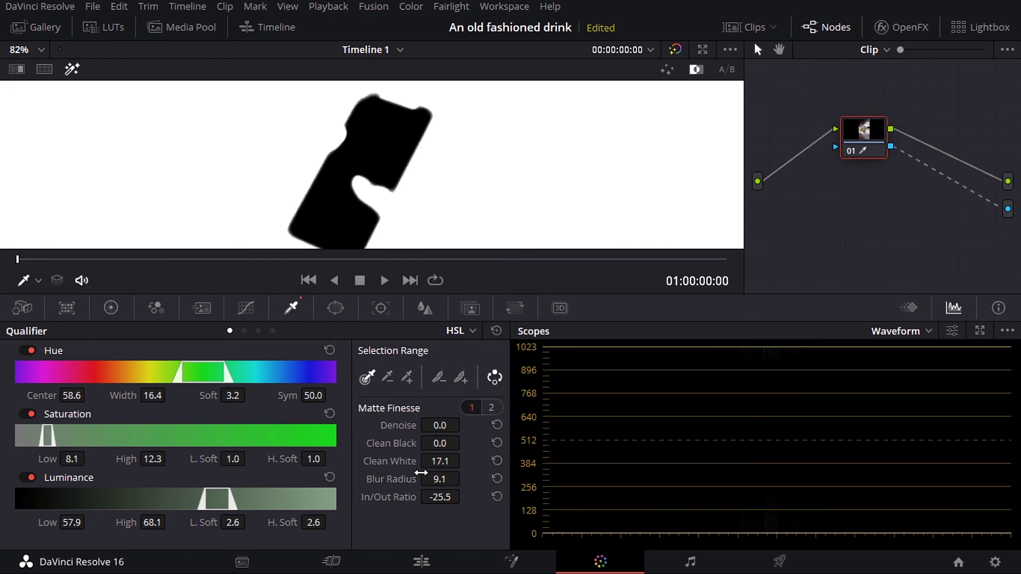
drag(440, 461, 436, 461)
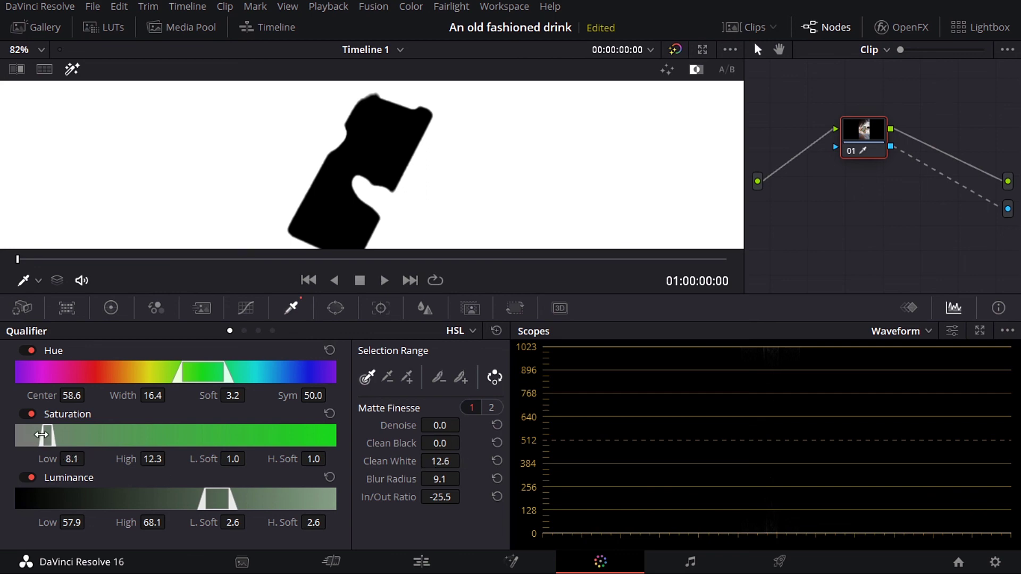
drag(41, 435, 28, 435)
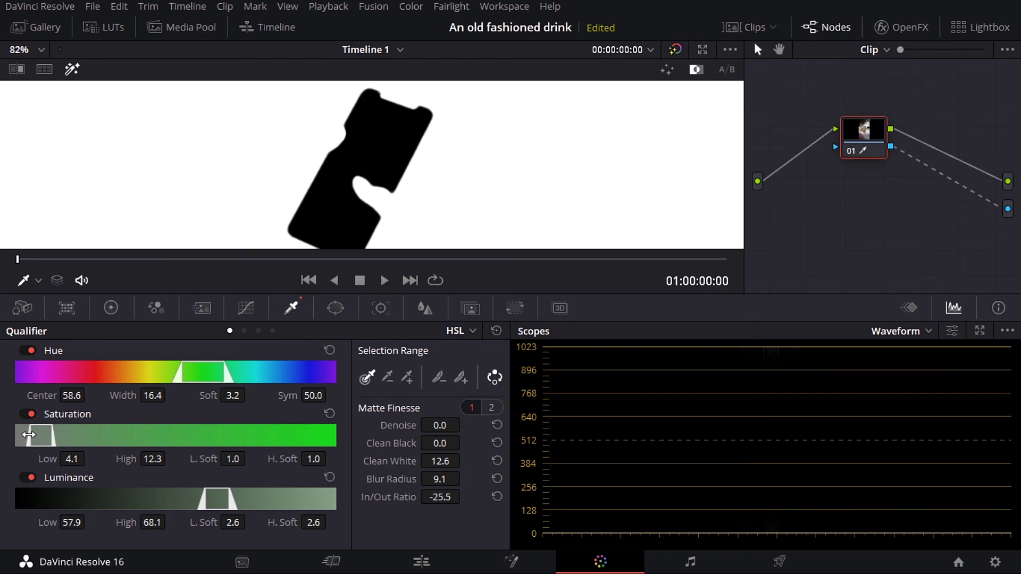
drag(29, 435, 28, 435)
- Turn off Highlight and scrub the Edit page timeline to preview the phone composite
click(72, 69)
click(421, 562)
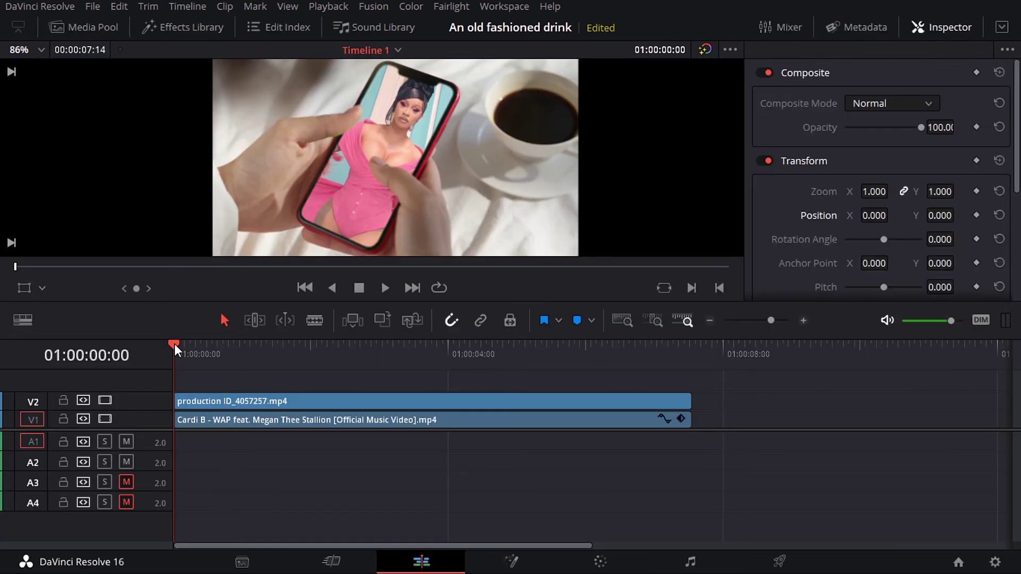
mouse_move(176, 343)
mouse_down()
mouse_move(382, 322)
mouse_move(407, 341)
mouse_move(675, 350)
mouse_move(208, 353)
mouse_move(176, 362)
mouse_up()
scroll(462, 173, down, 4)
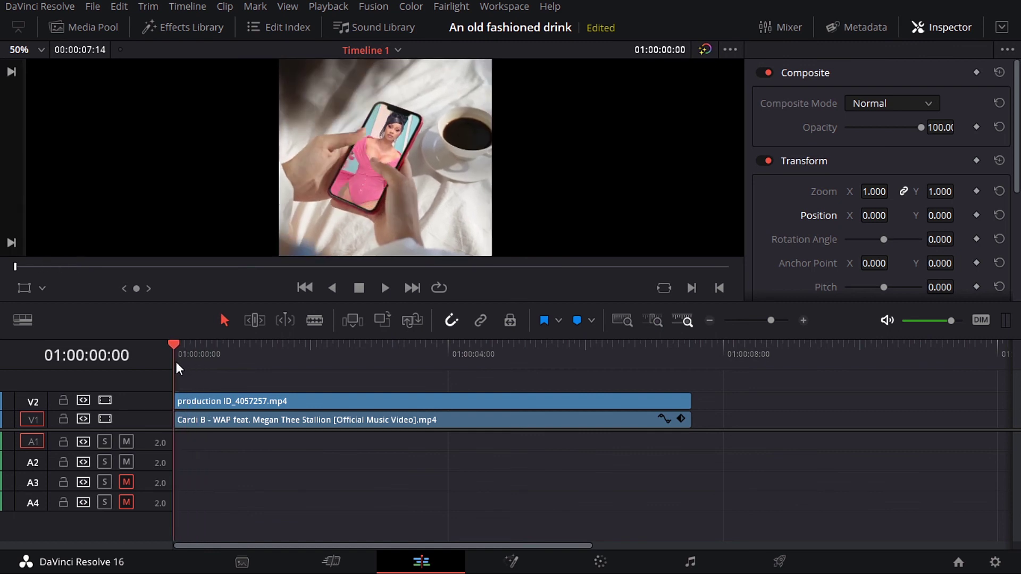